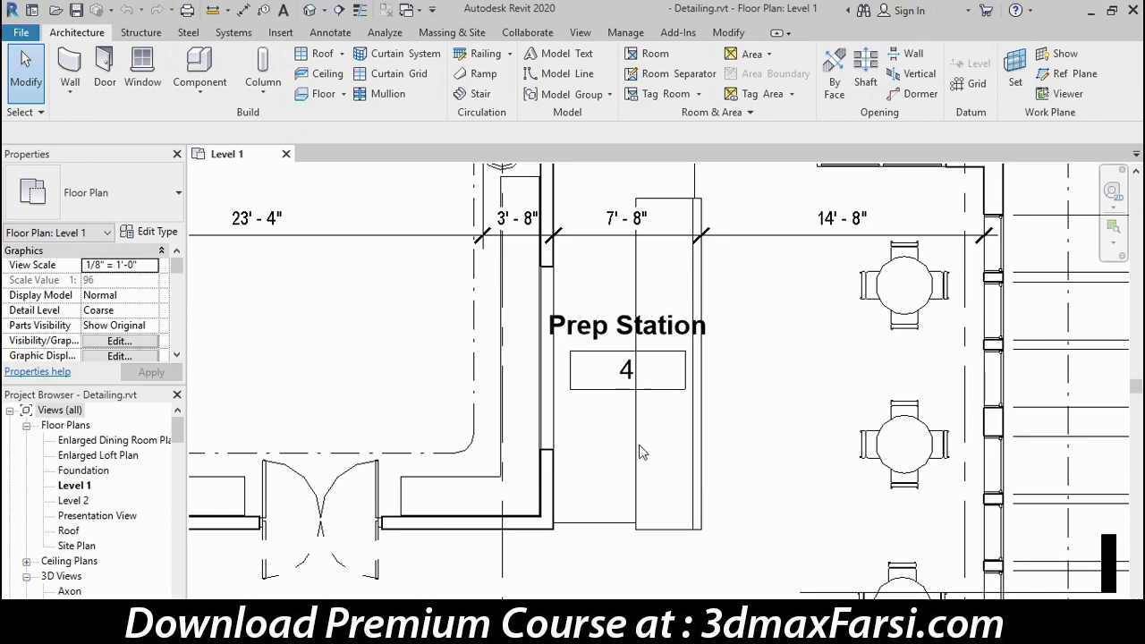
- Draw a Detail-type section line across the Prep Station wall on the Level 1 plan
left_click(339, 11)
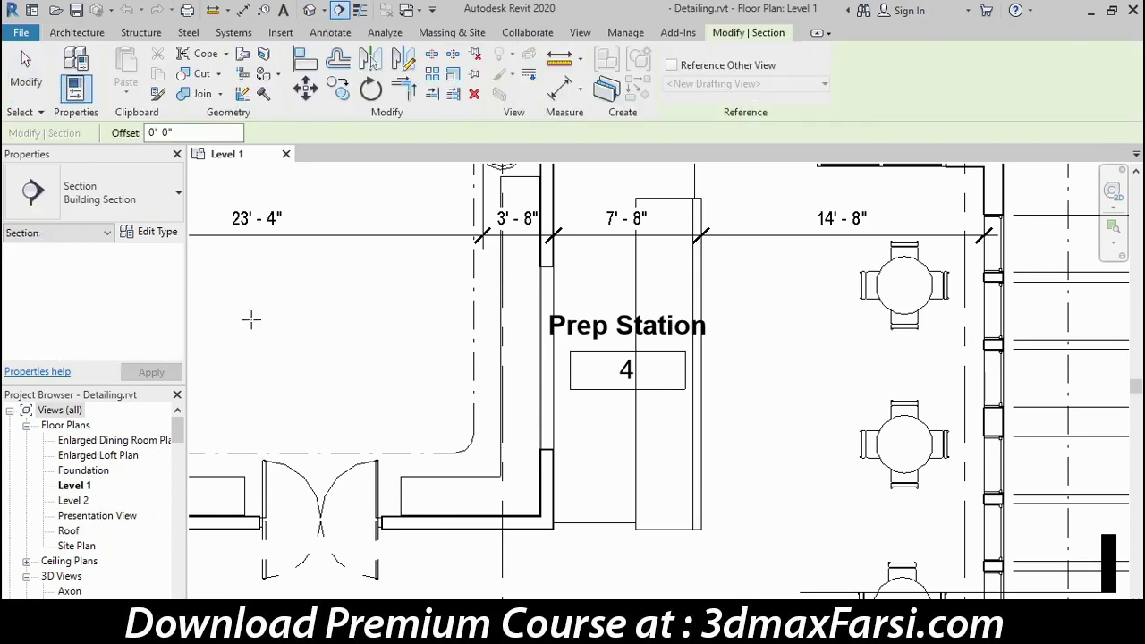
left_click(150, 205)
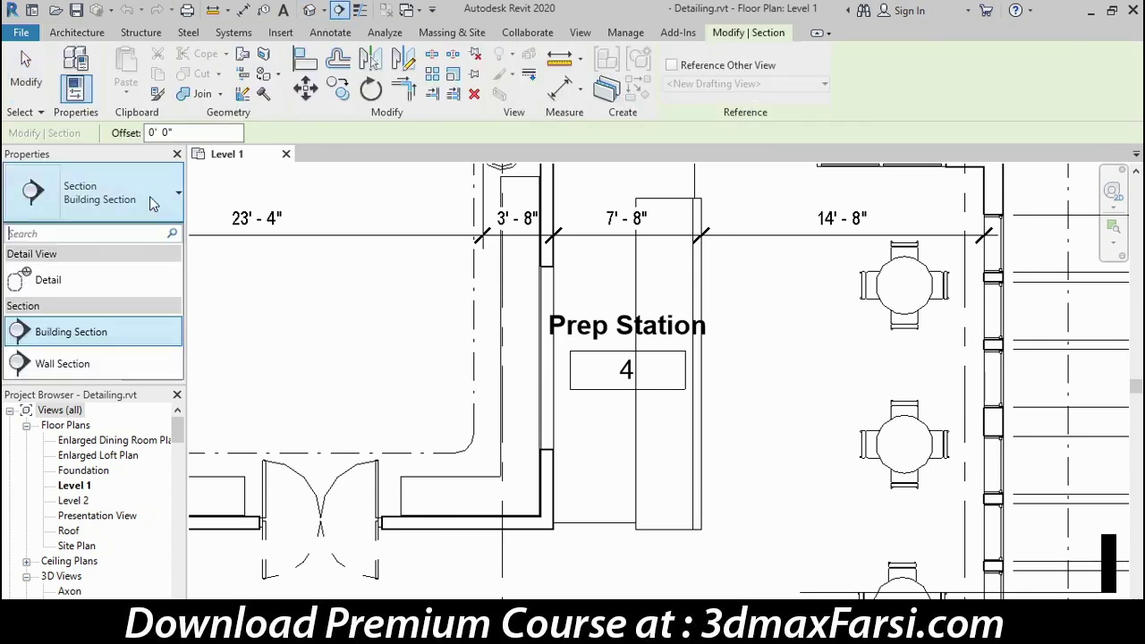
left_click(50, 283)
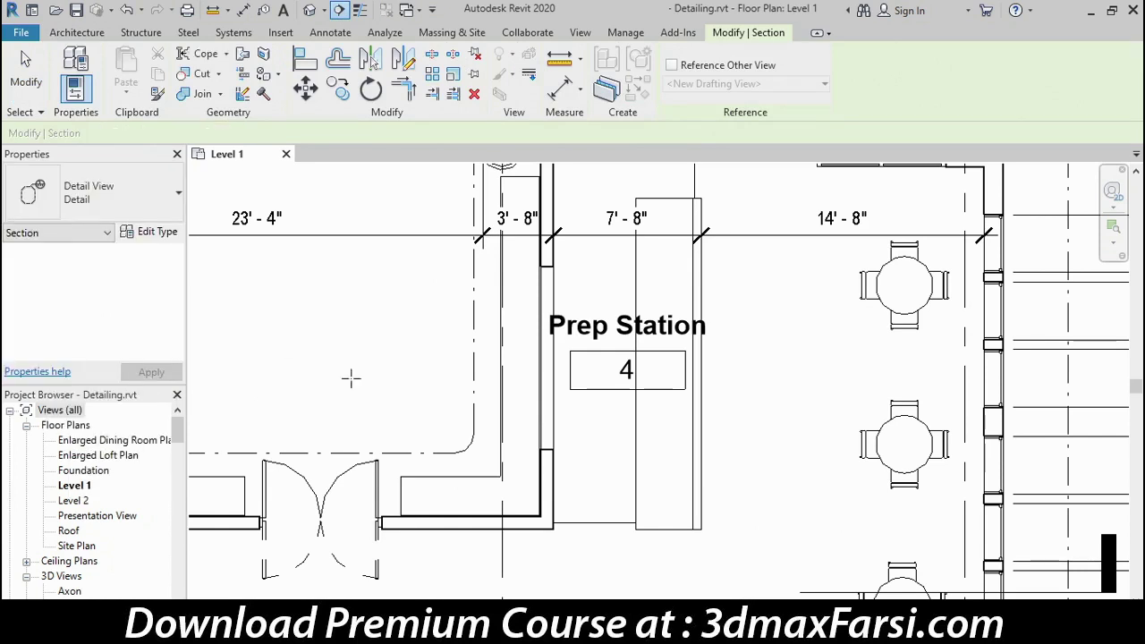
left_click(749, 482)
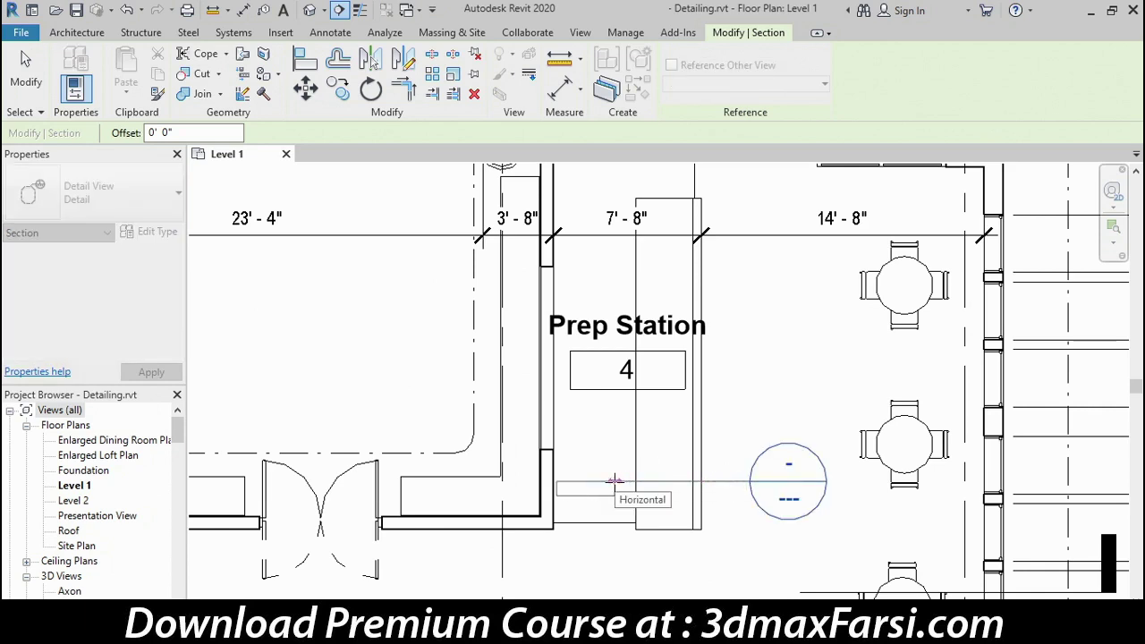
left_click(615, 482)
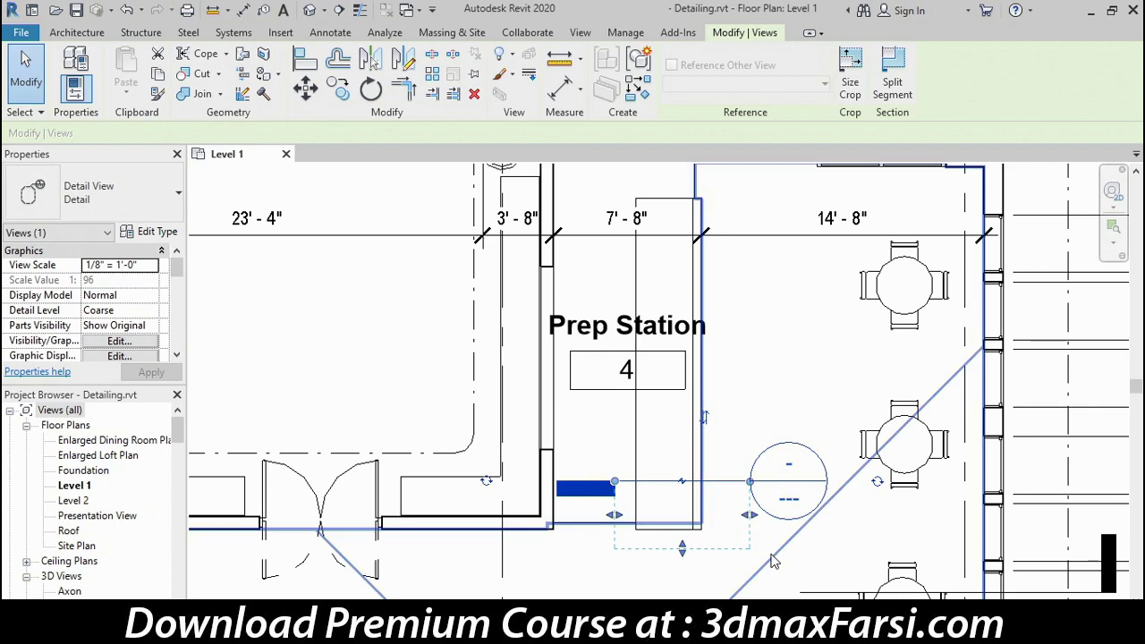
key("Escape")
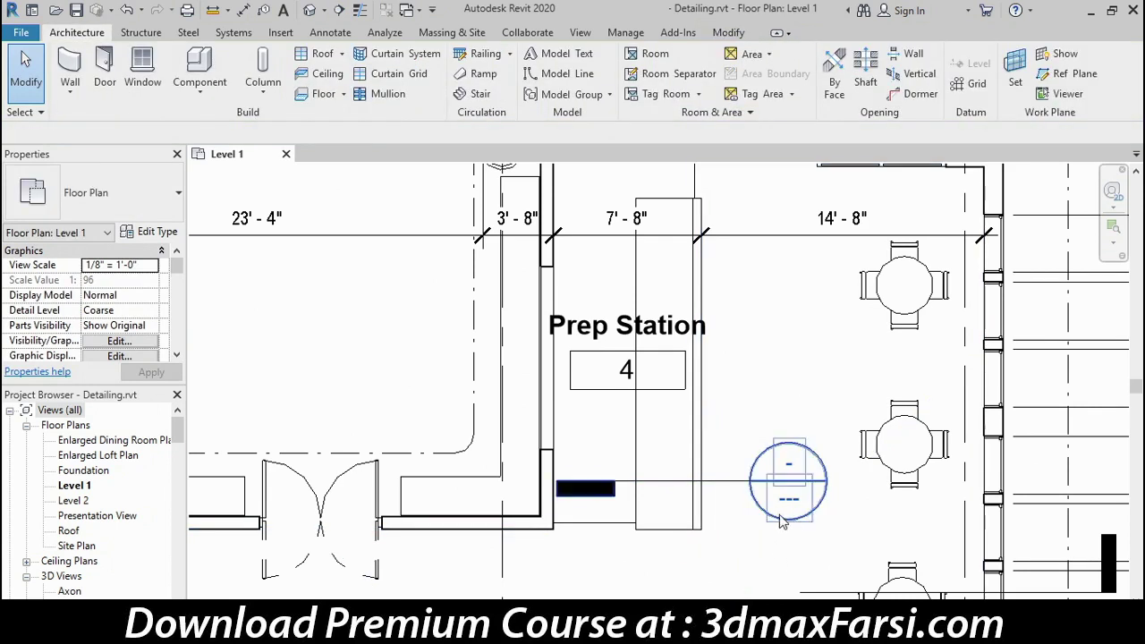
- Open Detail 0 and drag its crop edges in tight around the wall and counter, ending at the floor
double_click(776, 522)
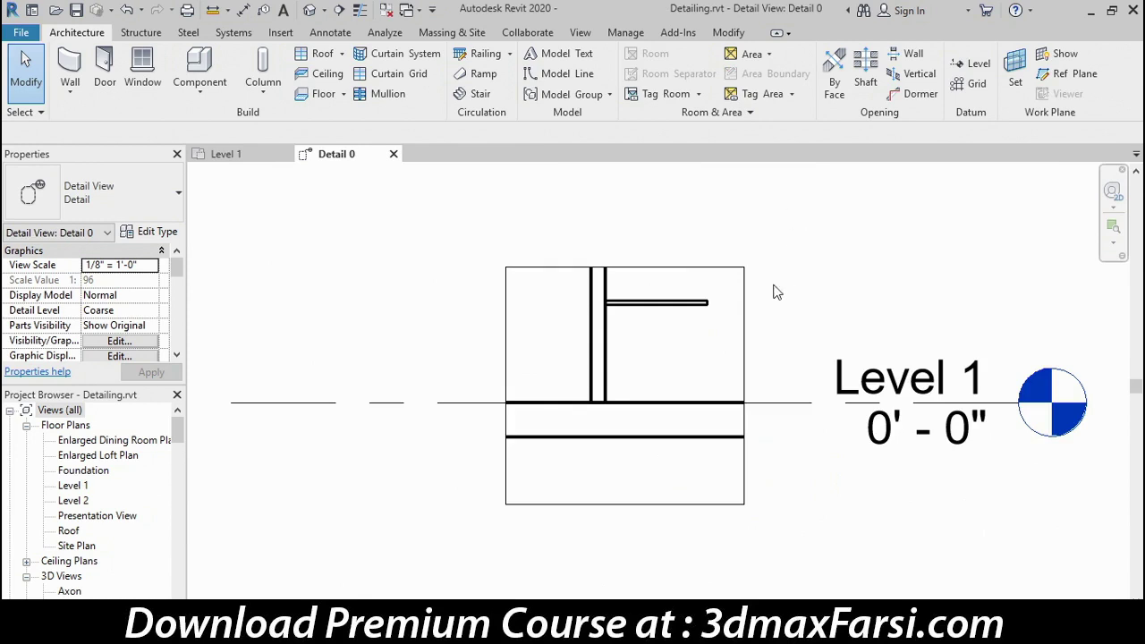
left_click(745, 315)
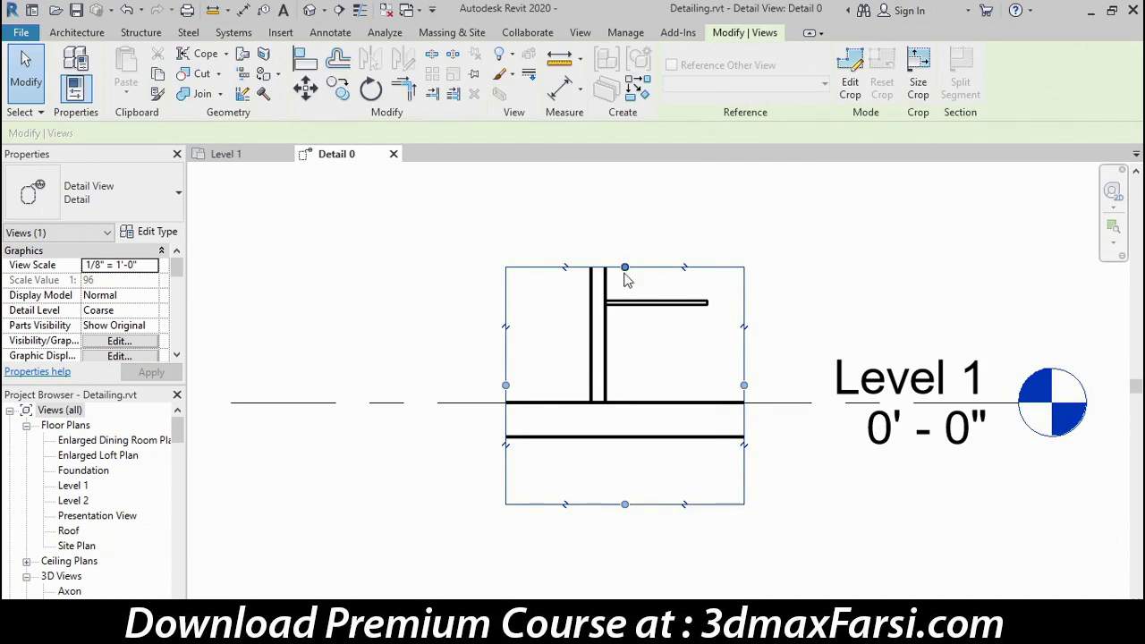
left_click_drag(625, 266, 626, 223)
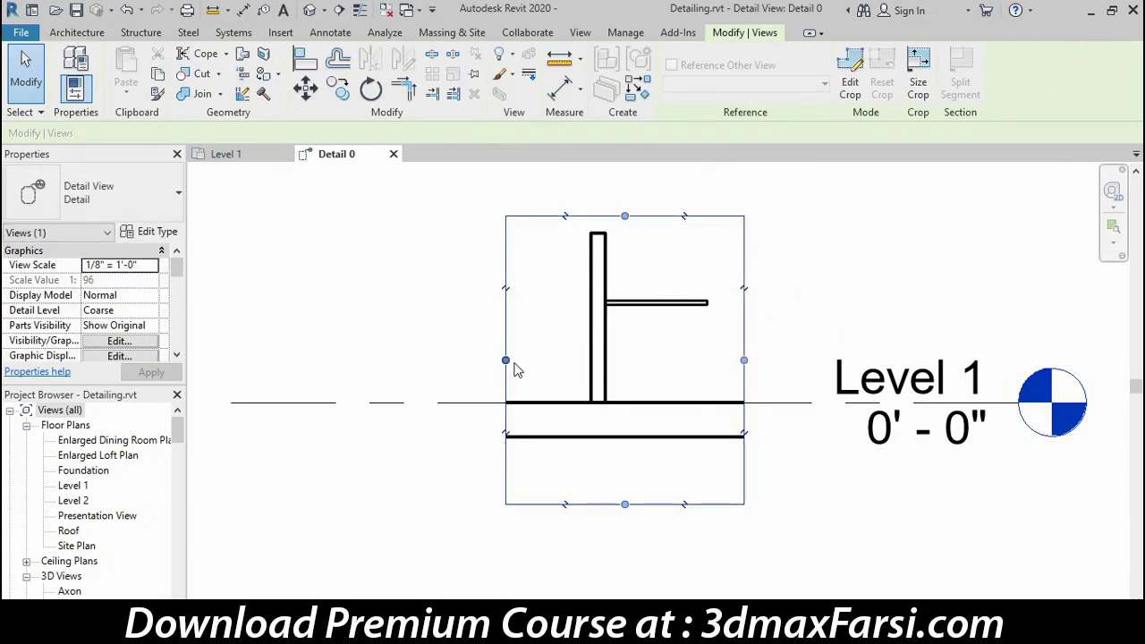
left_click_drag(507, 361, 546, 360)
left_click_drag(745, 361, 721, 361)
left_click_drag(633, 505, 644, 409)
left_click(645, 511)
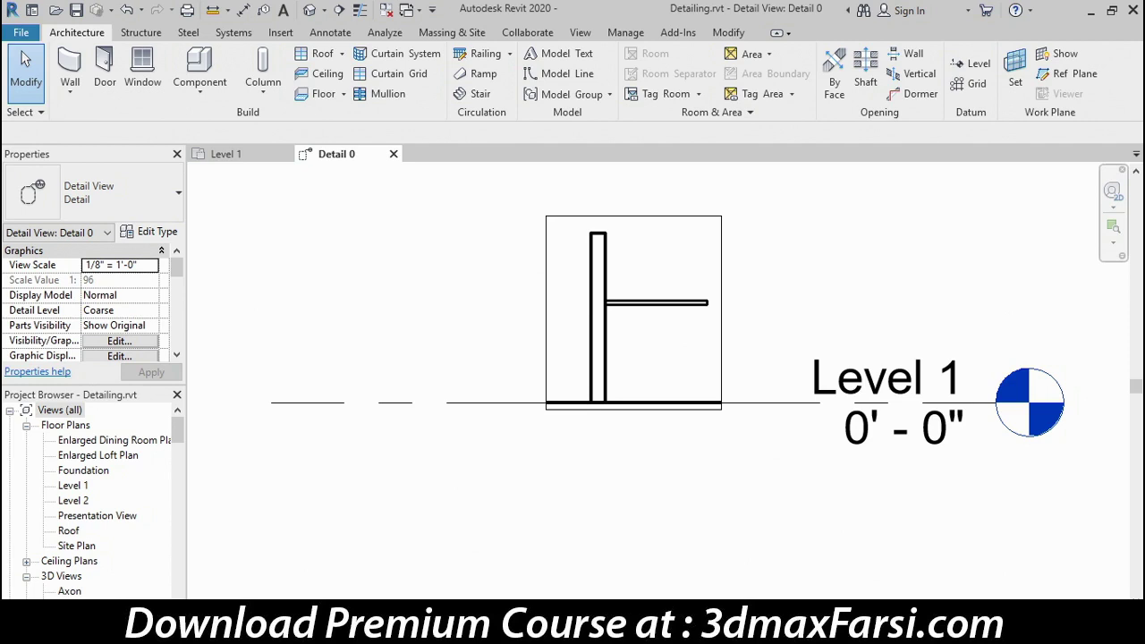
- Set the Detail 0 view scale to 1 1/2" = 1'-0" and zoom in on the wall
key("alt+Down")
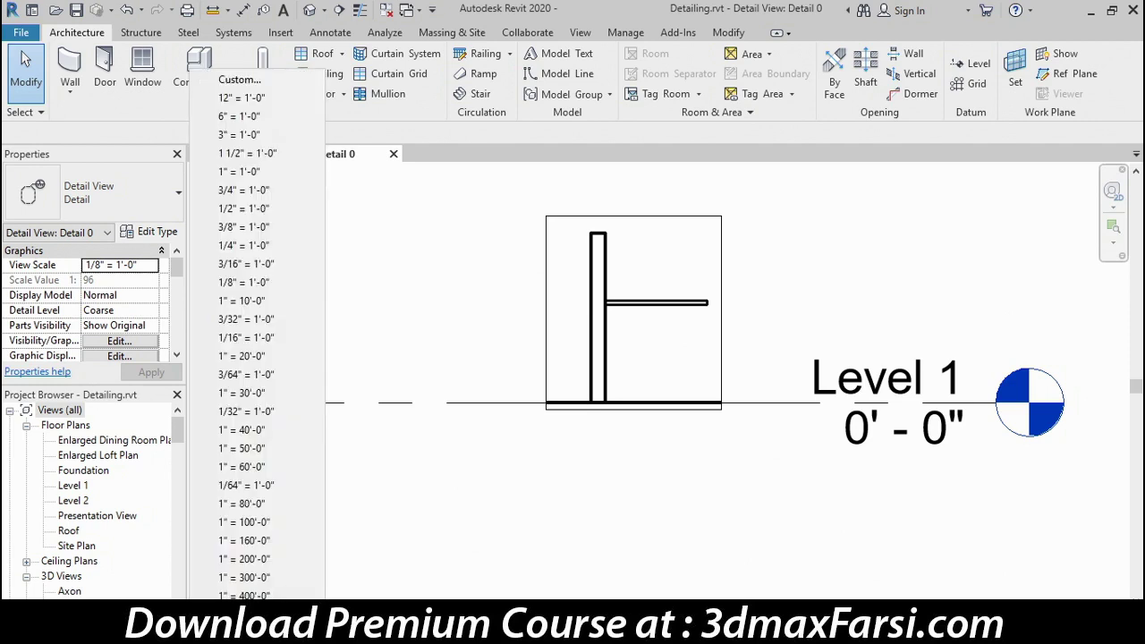
left_click(289, 155)
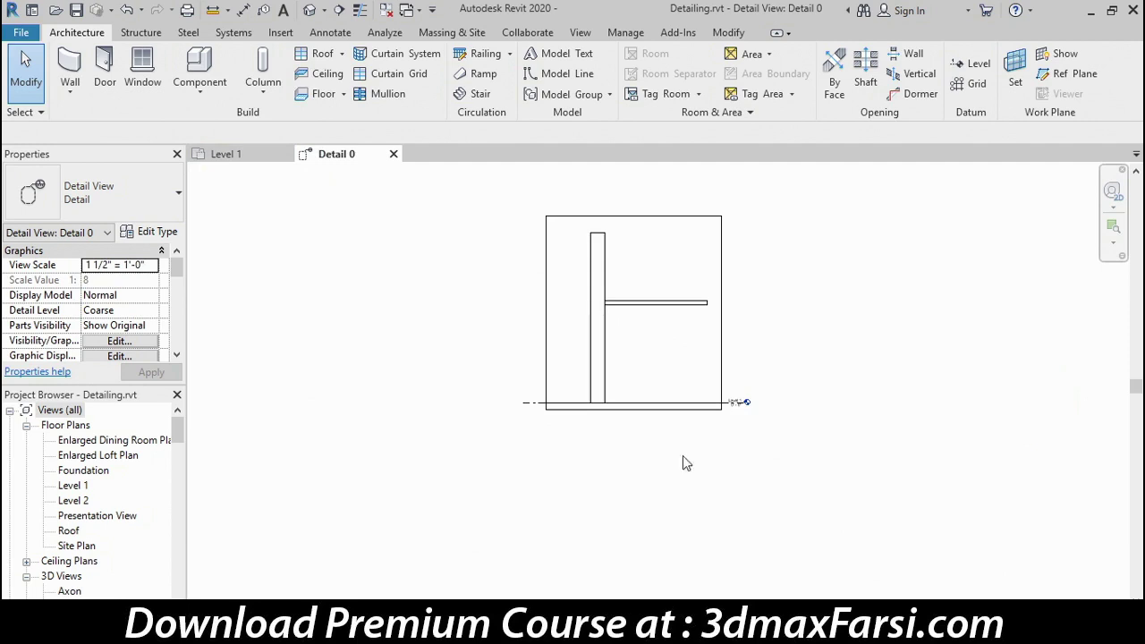
scroll(703, 398, "up", 3)
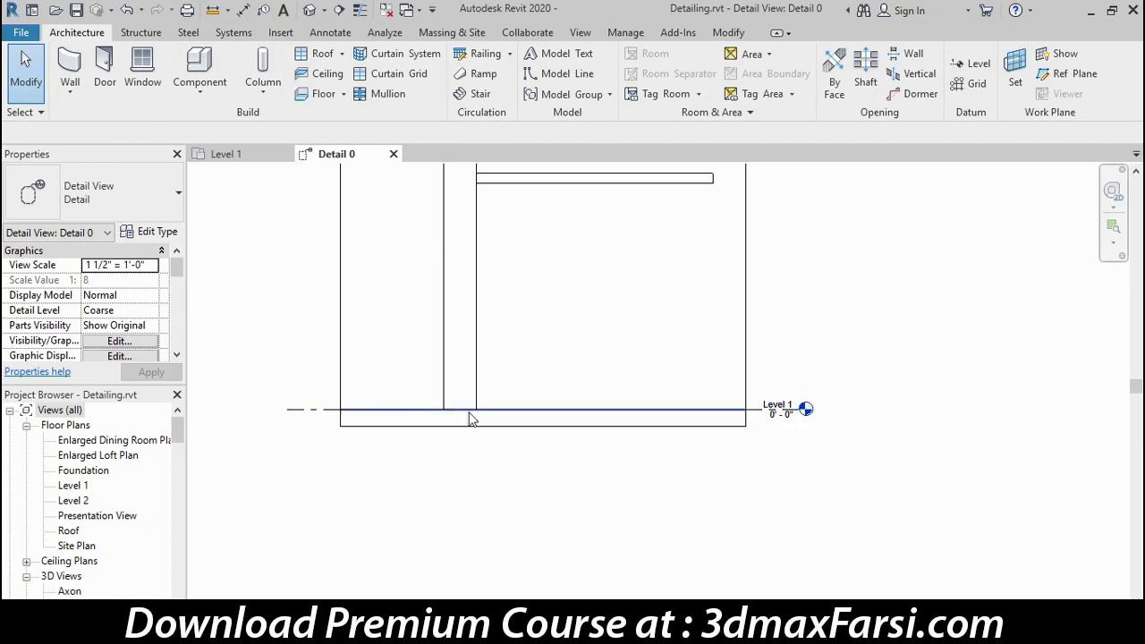
scroll(472, 417, "up", 3)
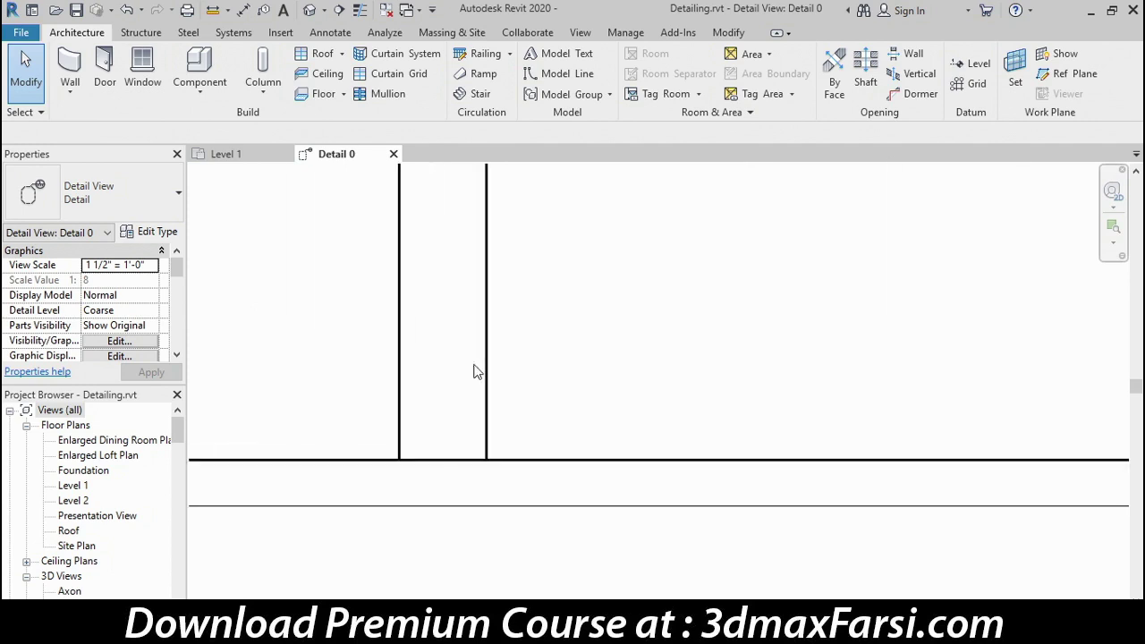
scroll(475, 372, "down", 3)
middle_click_drag(543, 289, 582, 388)
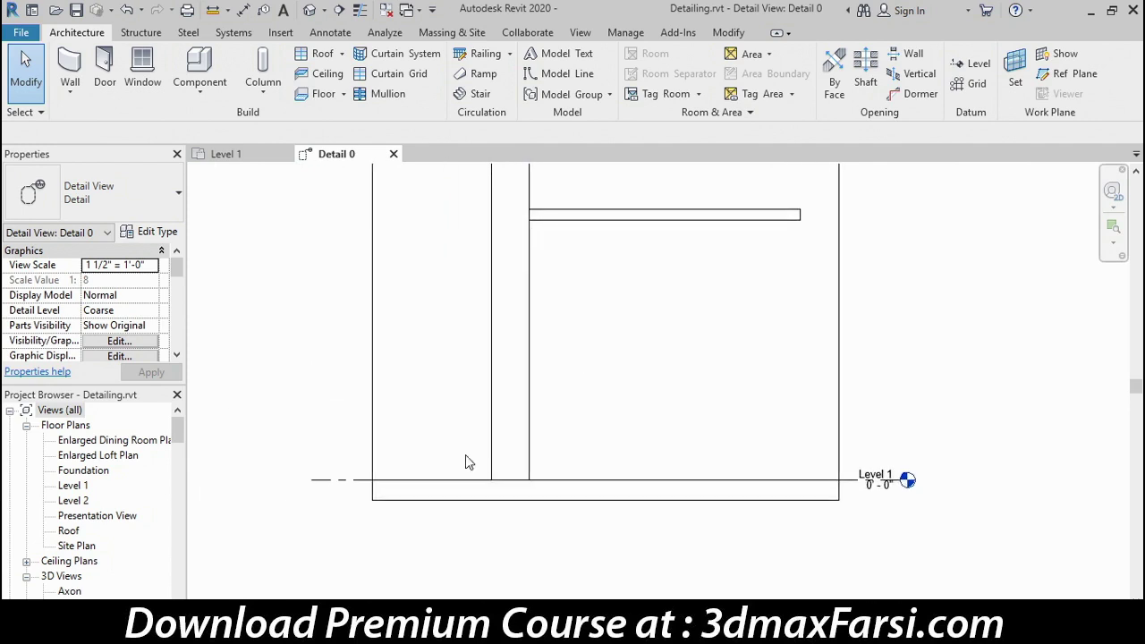
scroll(517, 464, "up", 4)
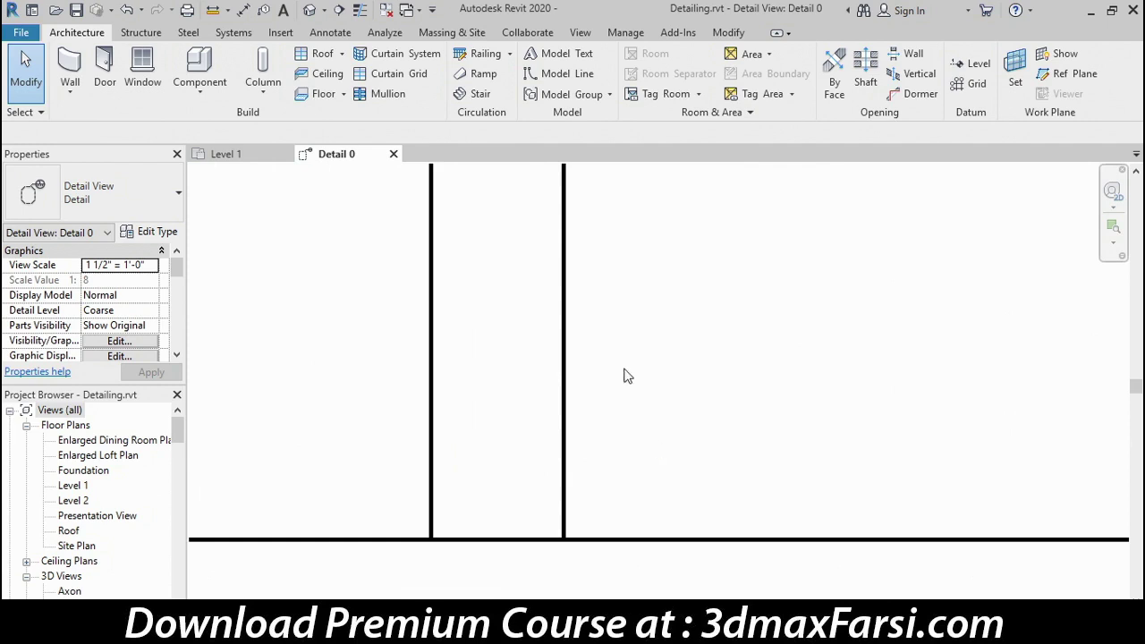
- Start a detail component using the Light Gauge Metal - Channel 3 5/8" x 1 3/8" type
left_click(333, 36)
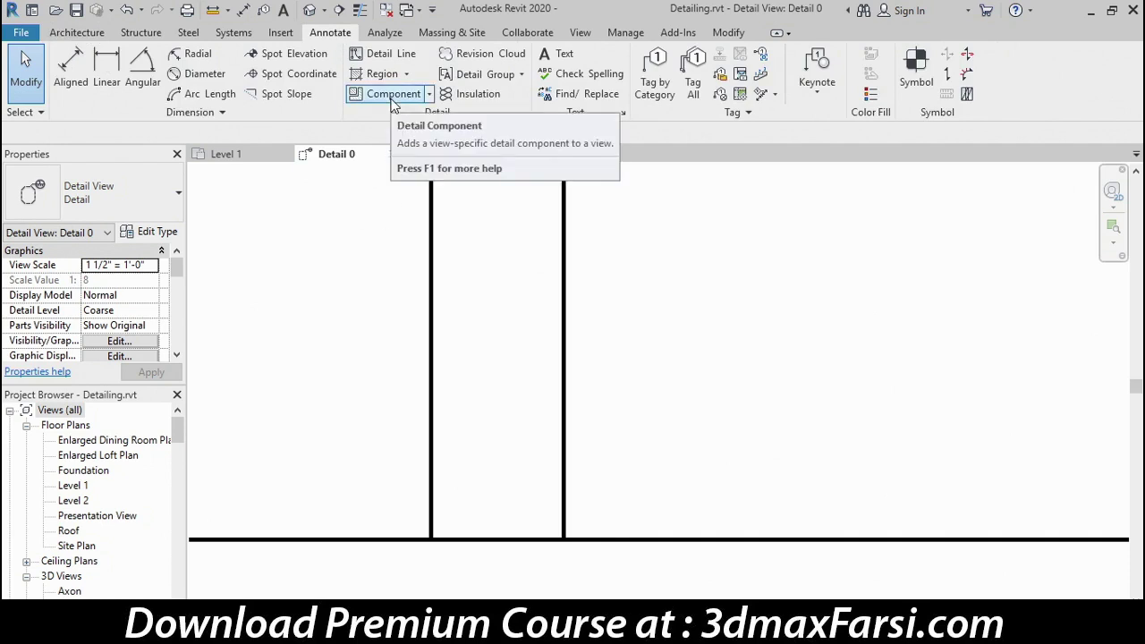
left_click(430, 100)
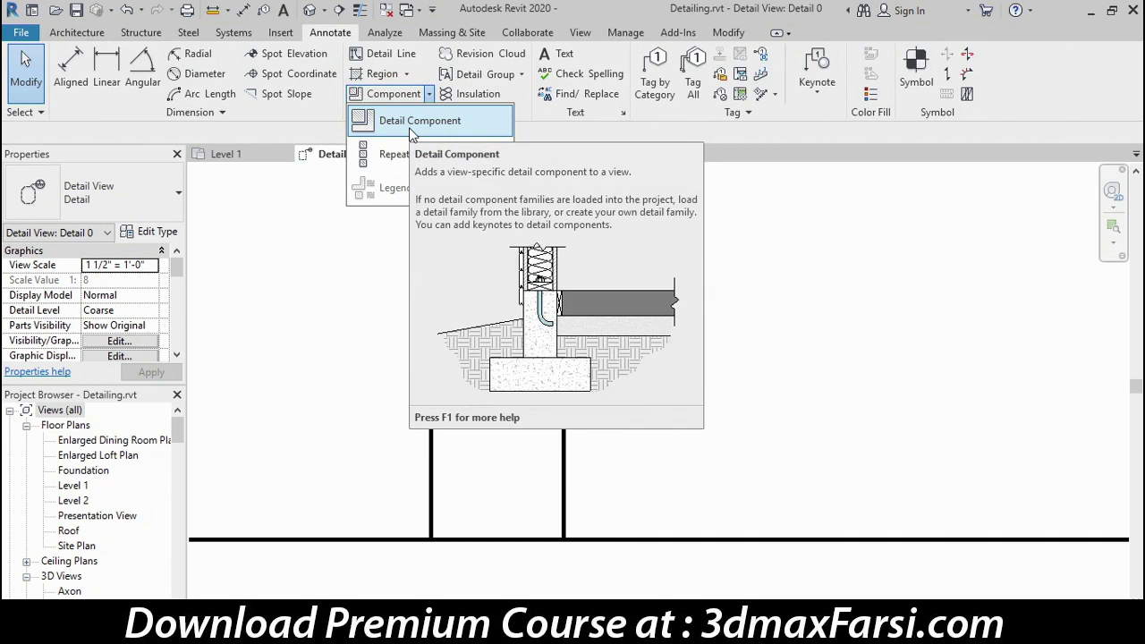
left_click(413, 133)
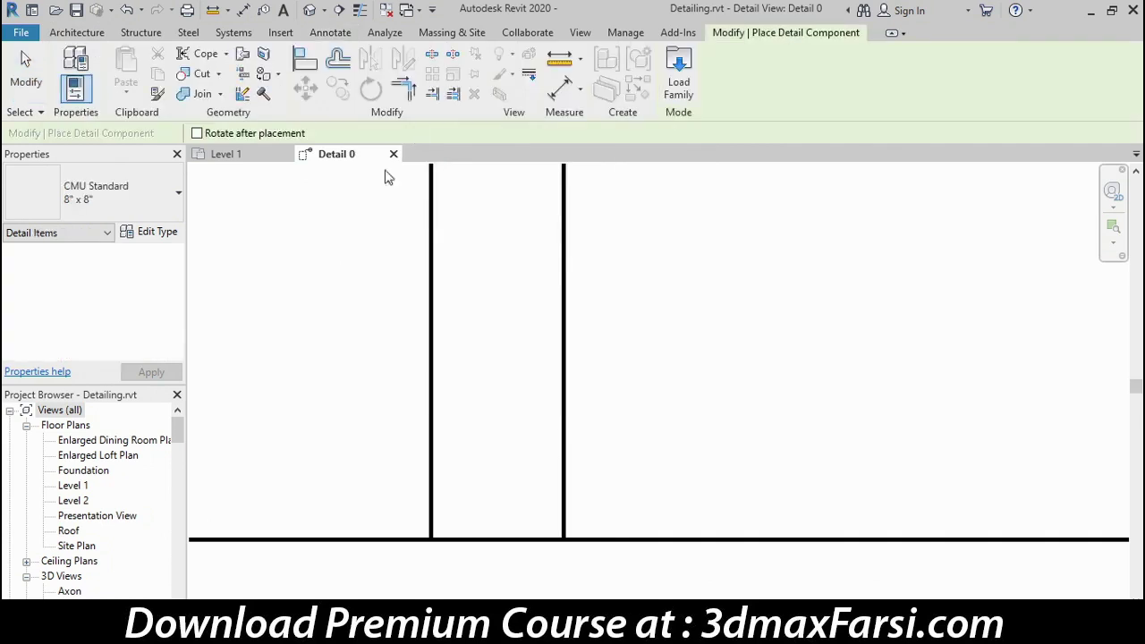
left_click(166, 217)
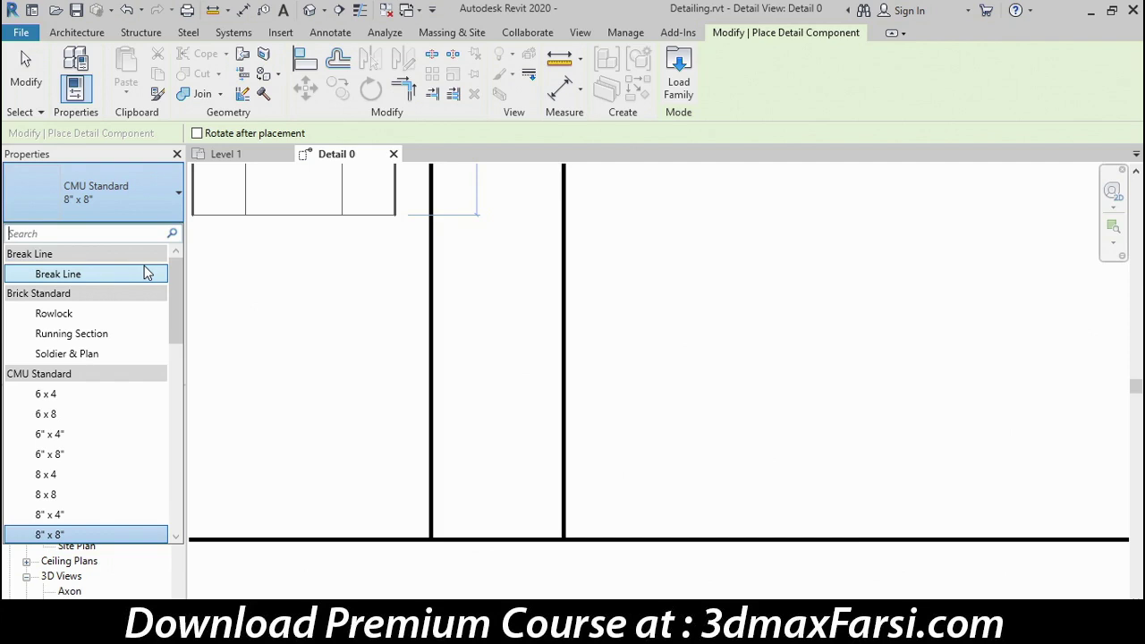
left_click_drag(175, 280, 173, 422)
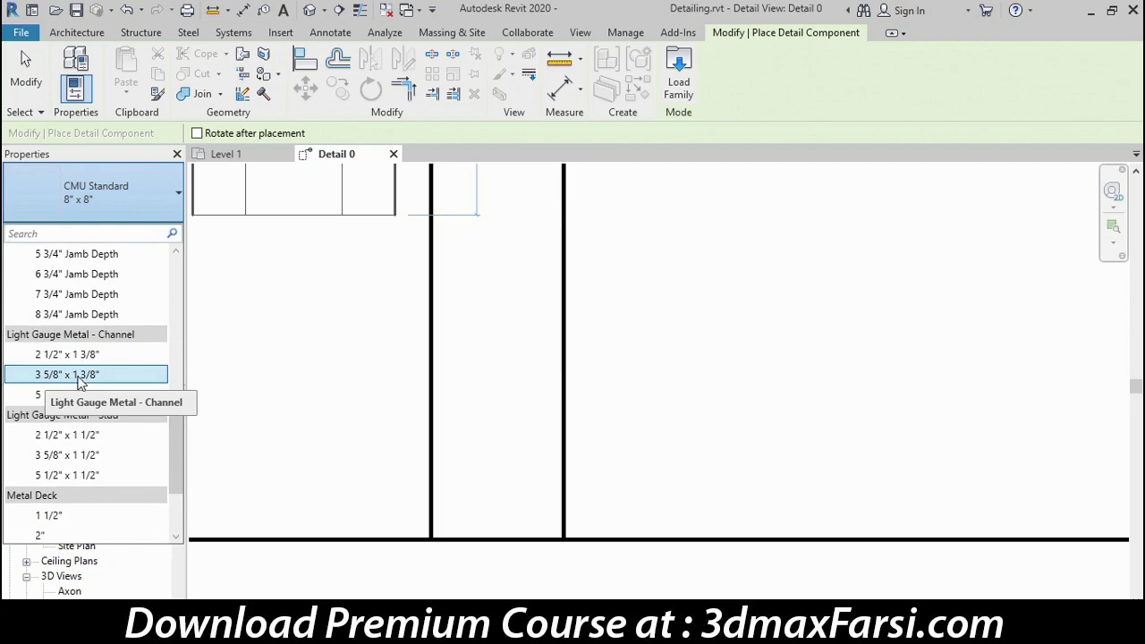
left_click(79, 376)
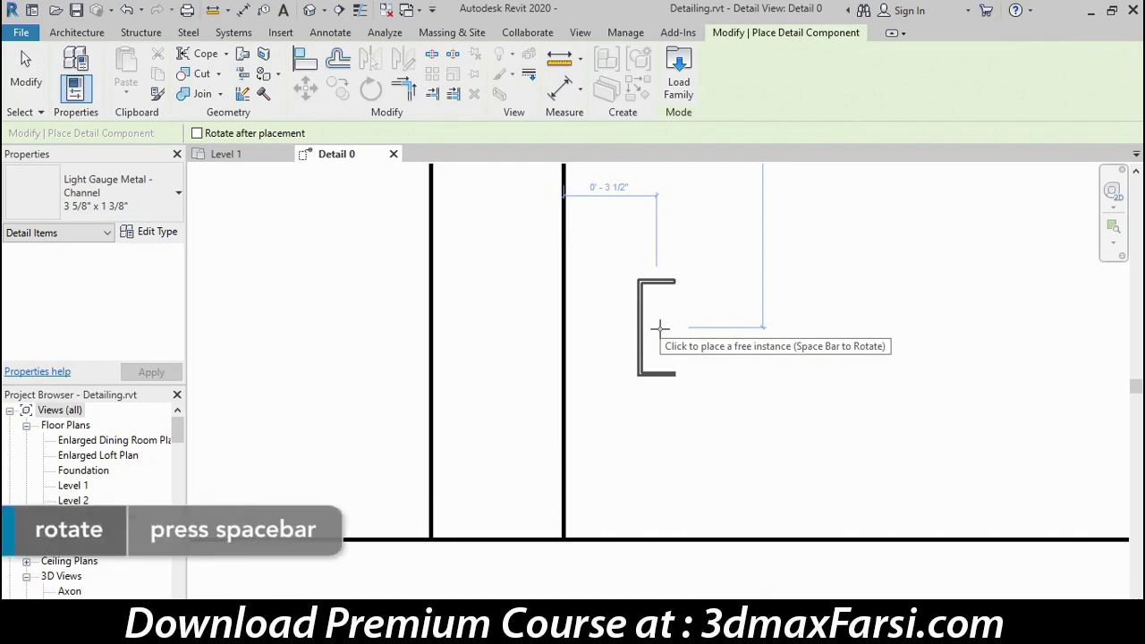
- Place the channel between the wall lines, with one at the wall top opening downward
key("space")
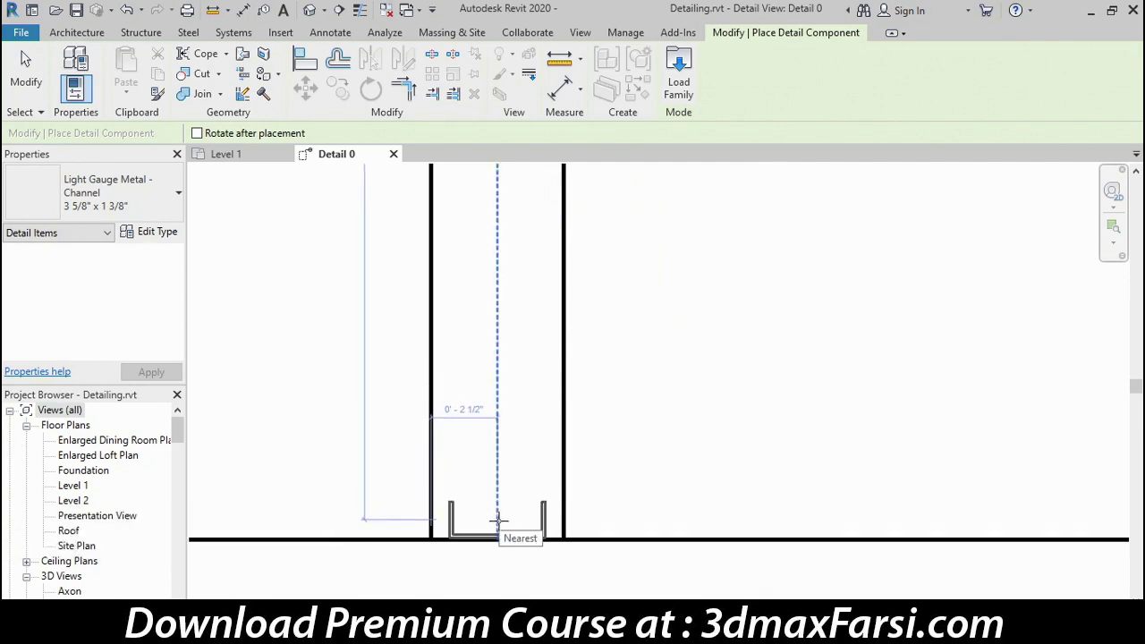
left_click(499, 521)
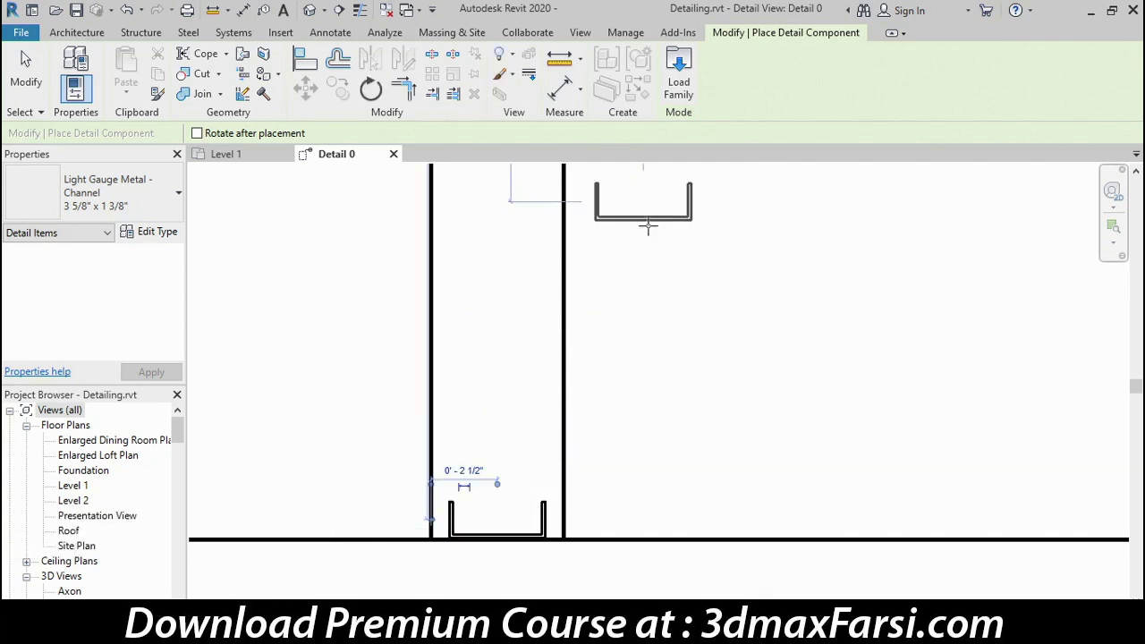
scroll(649, 226, "down", 2)
middle_click_drag(665, 245, 710, 595)
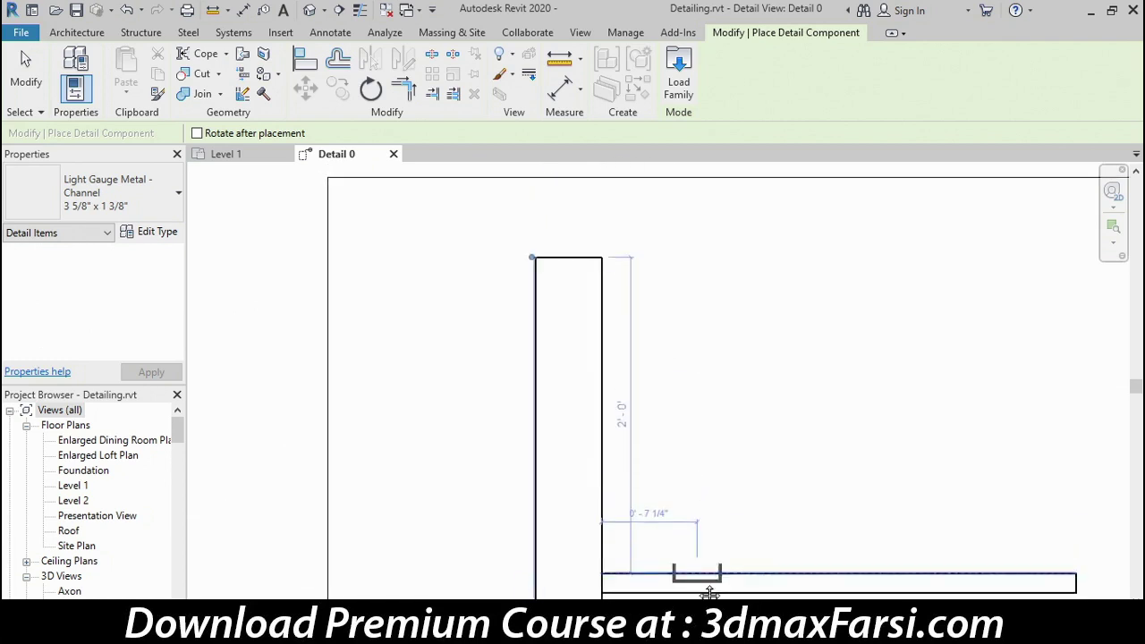
scroll(593, 263, "up", 4)
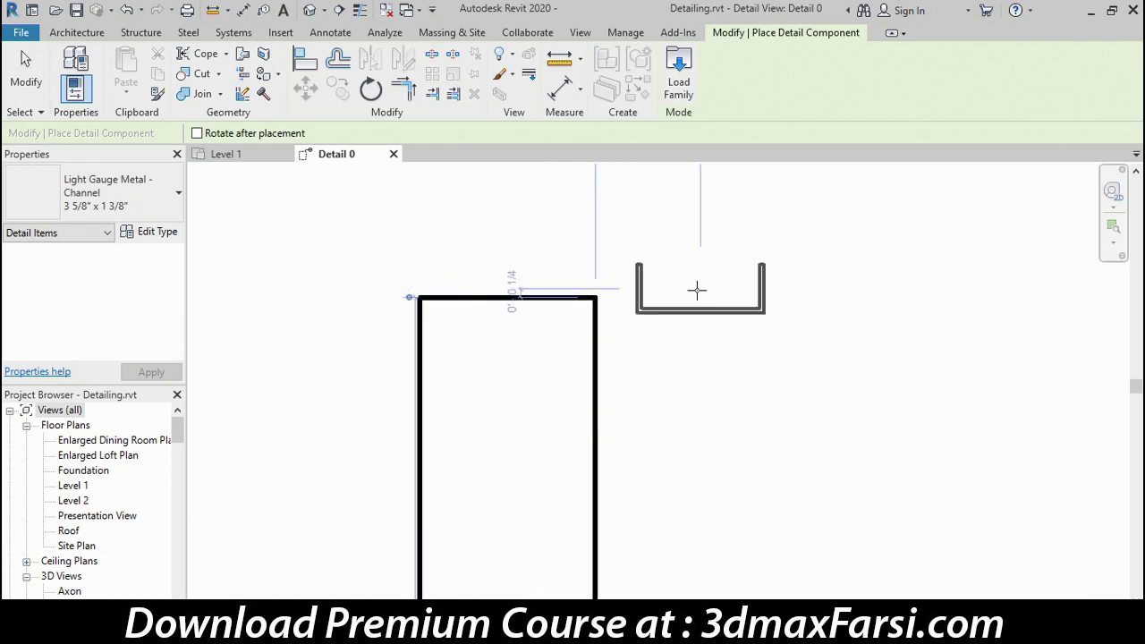
key("space")
key("space")
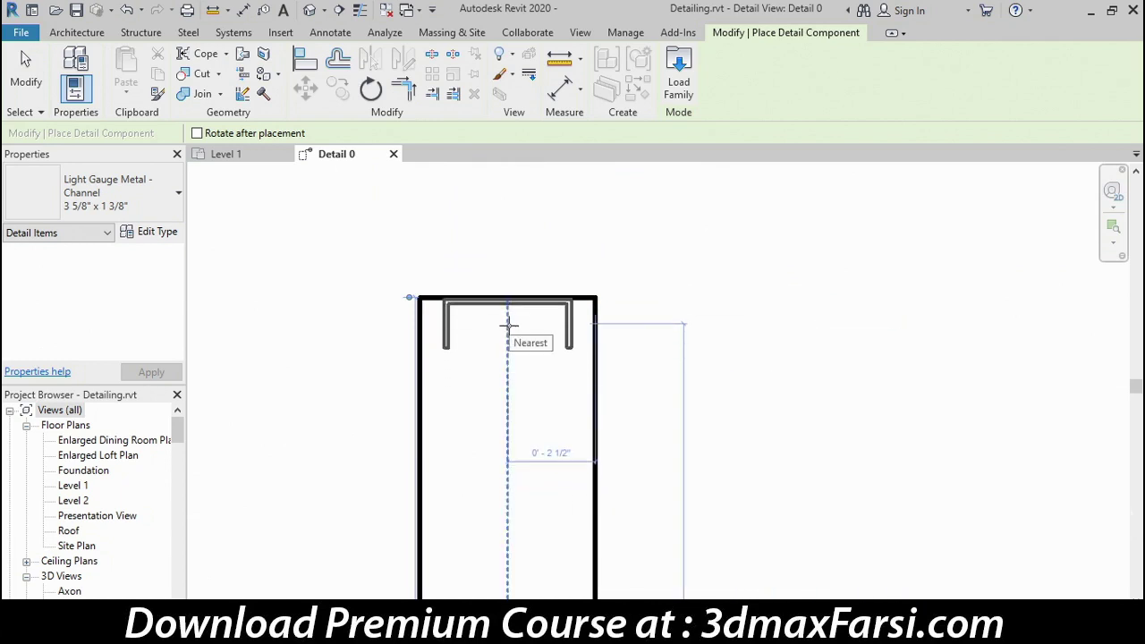
left_click(508, 324)
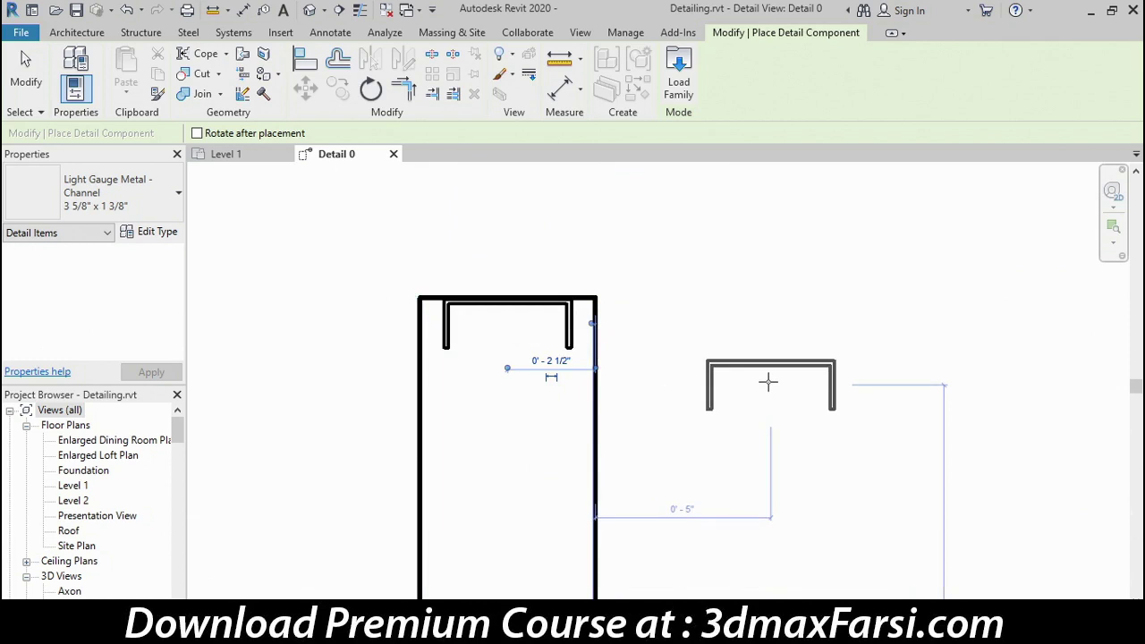
middle_click_drag(755, 547, 745, 317)
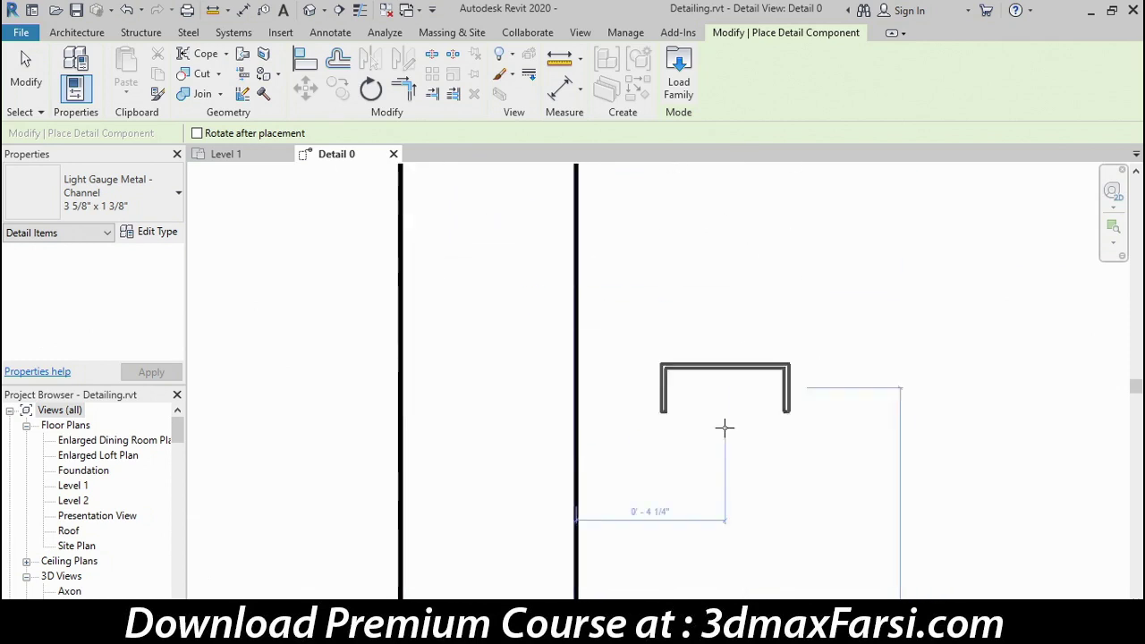
middle_click_drag(721, 483, 680, 133)
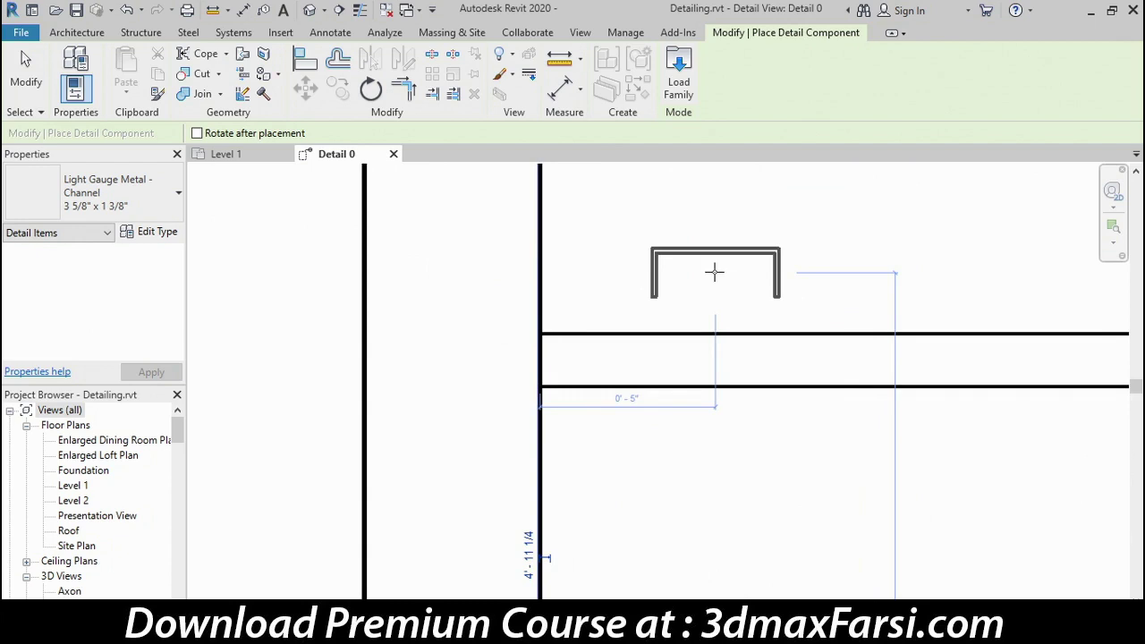
- Place one horizontal and one vertical Light Gauge Metal Stud 3 5/8" x 1 1/2" above the countertop
left_click(166, 209)
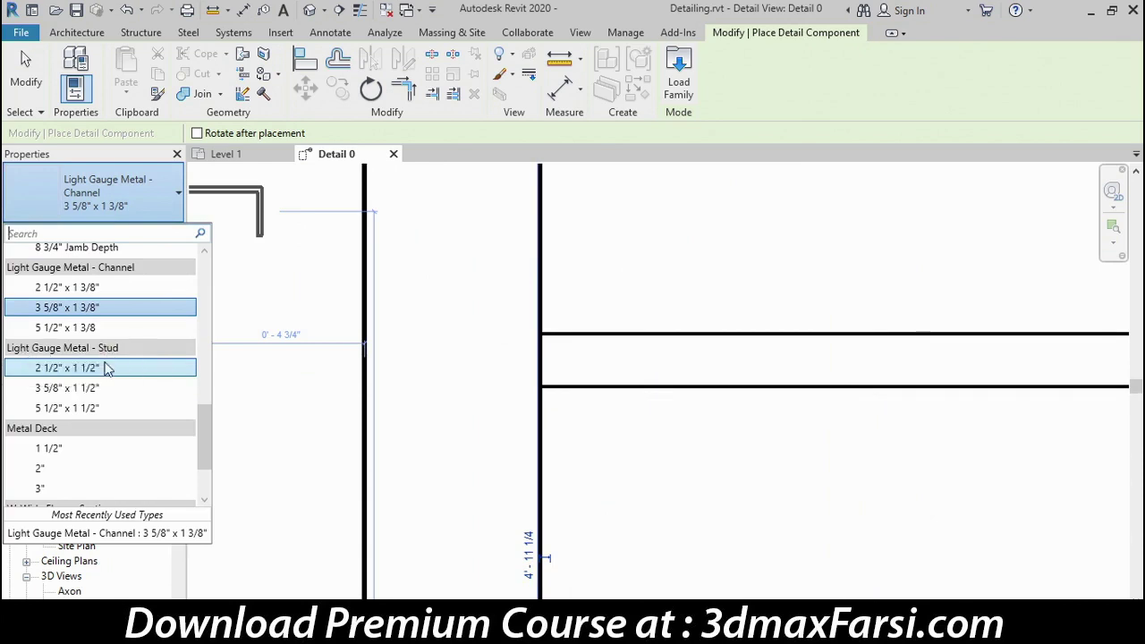
left_click(81, 391)
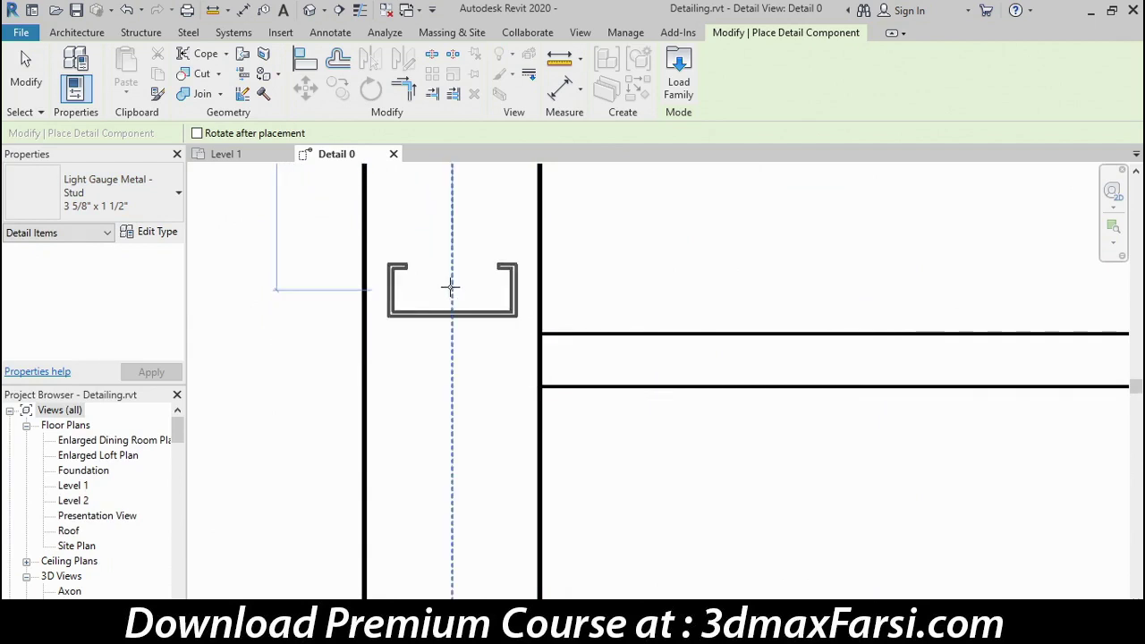
left_click(449, 287)
key("space")
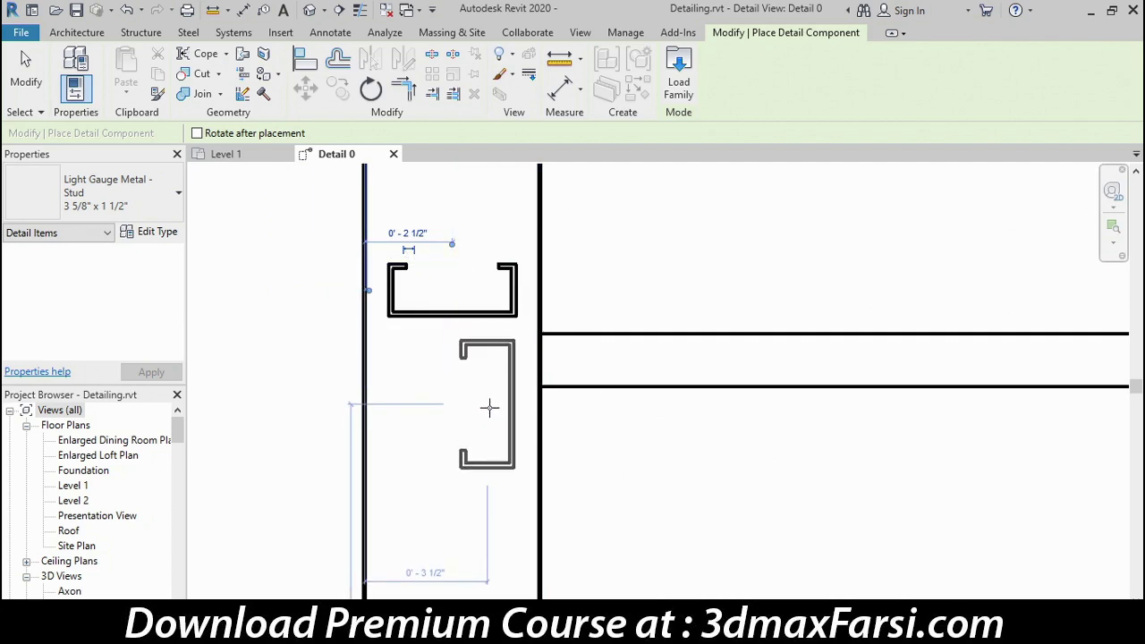
left_click(489, 412)
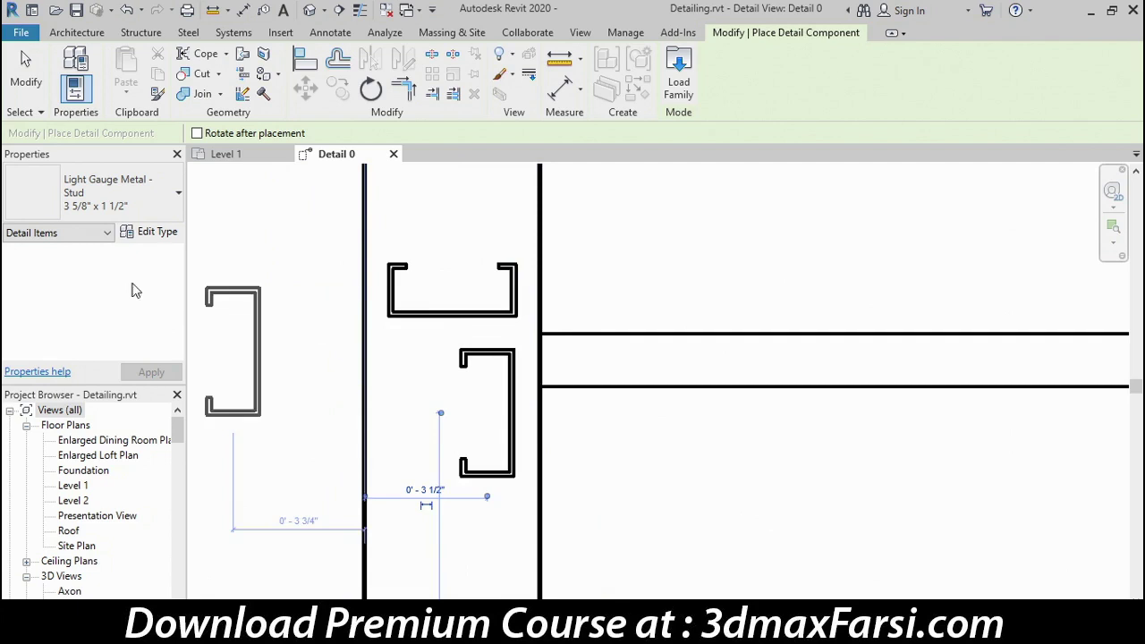
left_click(26, 76)
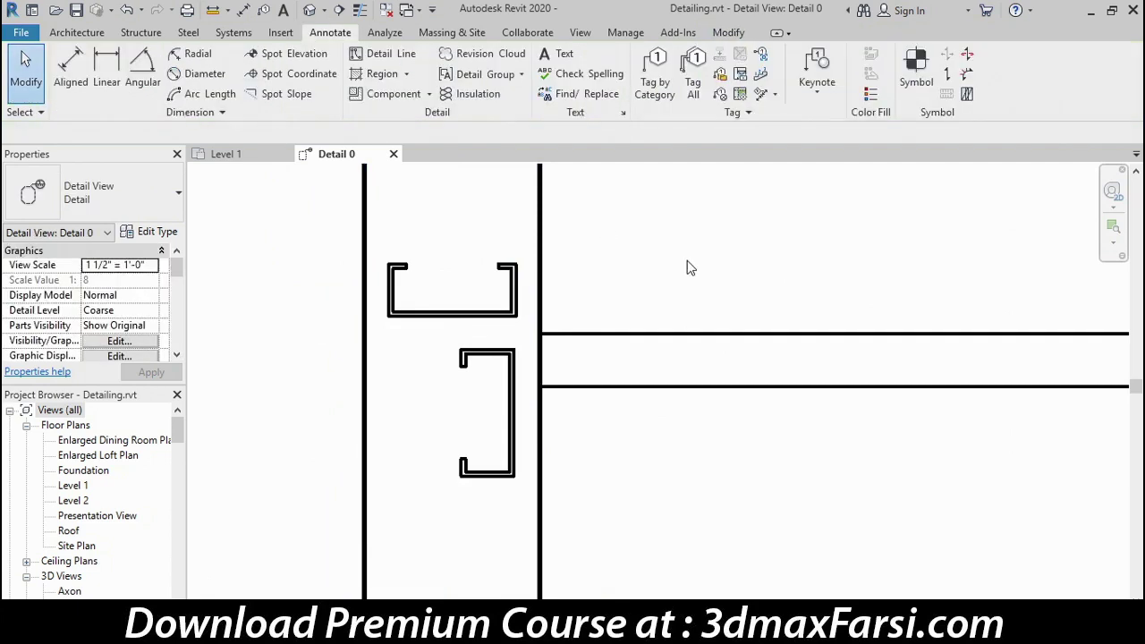
- Align both studs to the countertop's top edge
left_click(729, 34)
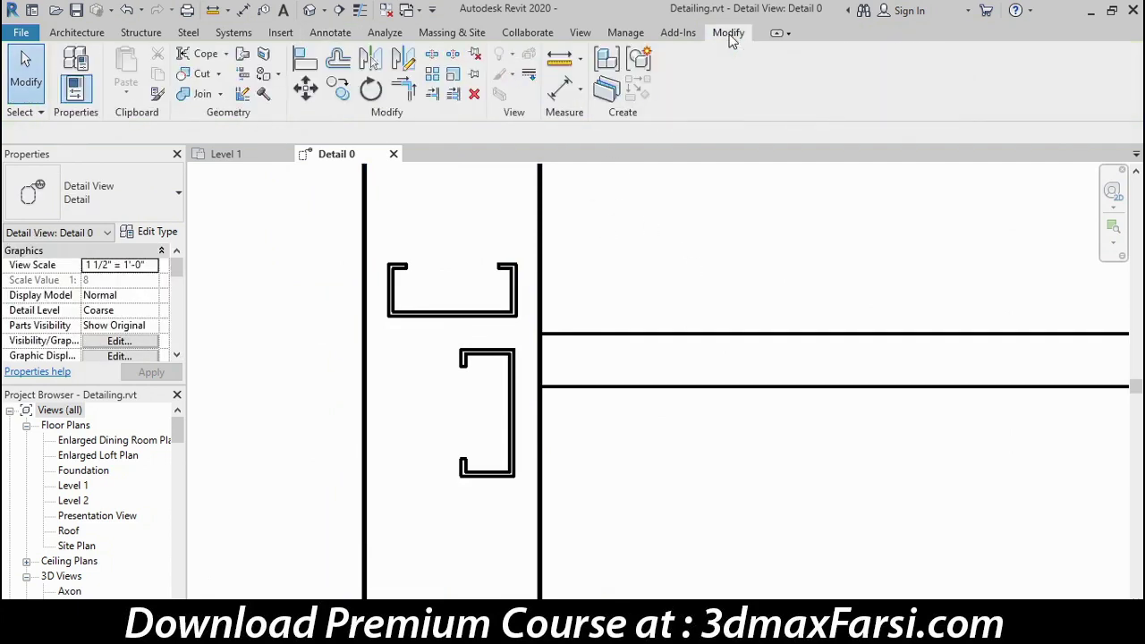
left_click(305, 67)
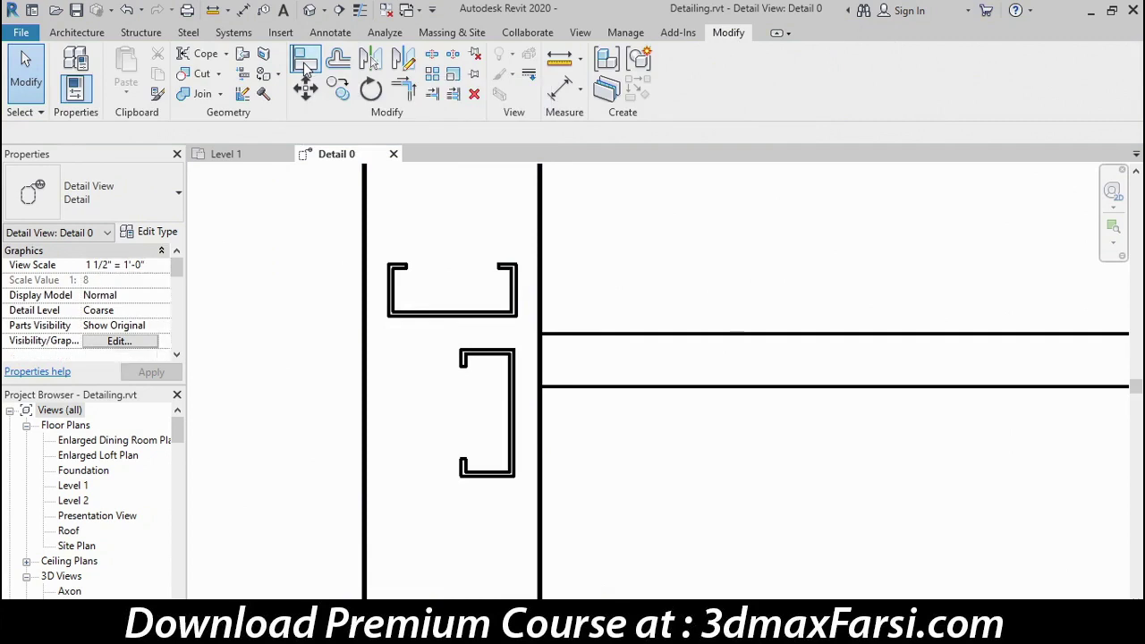
left_click(624, 338)
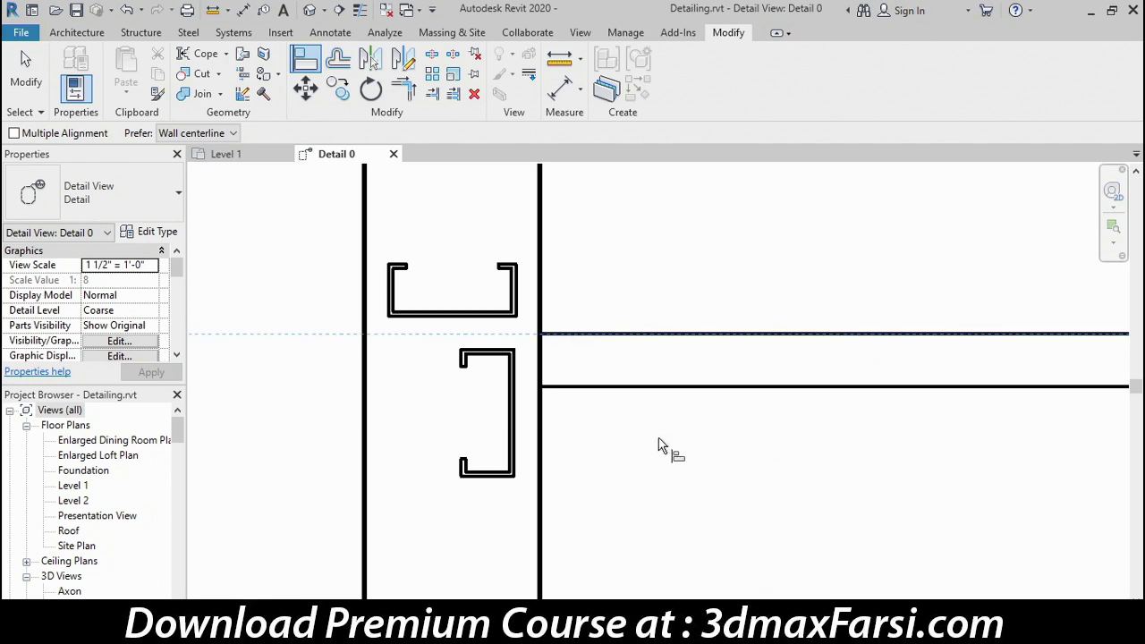
left_click(499, 324)
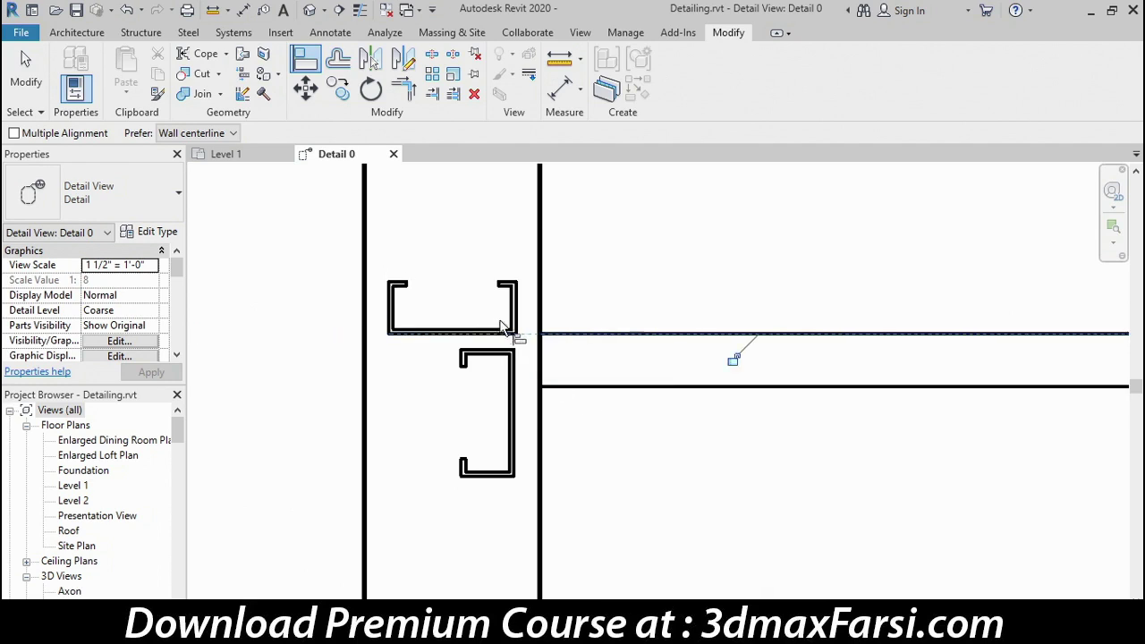
left_click(630, 341)
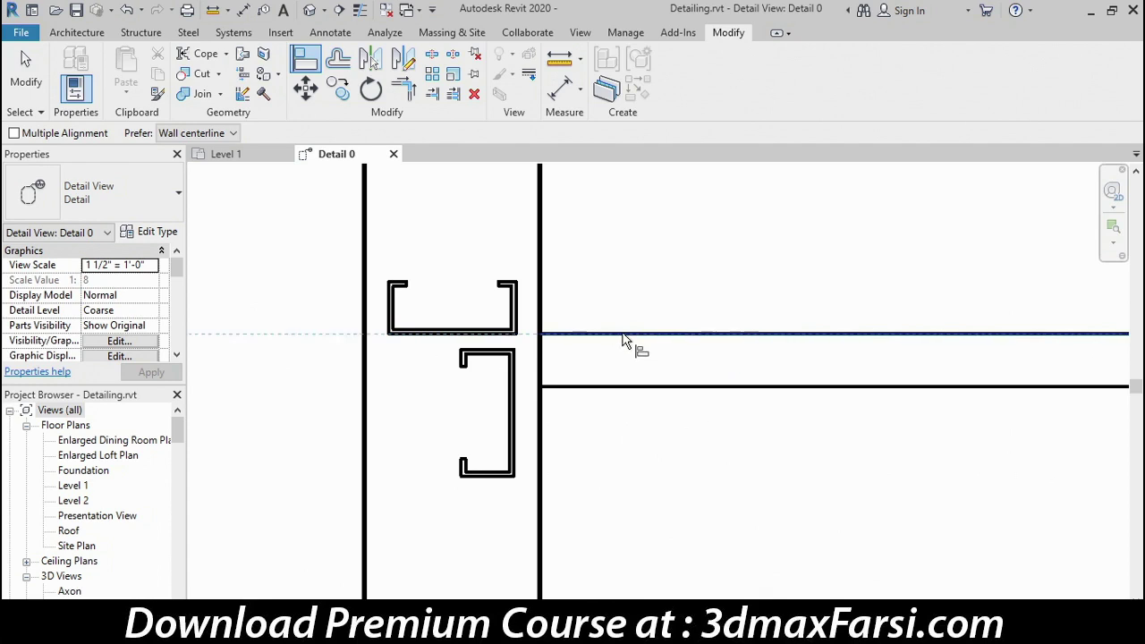
left_click(511, 357)
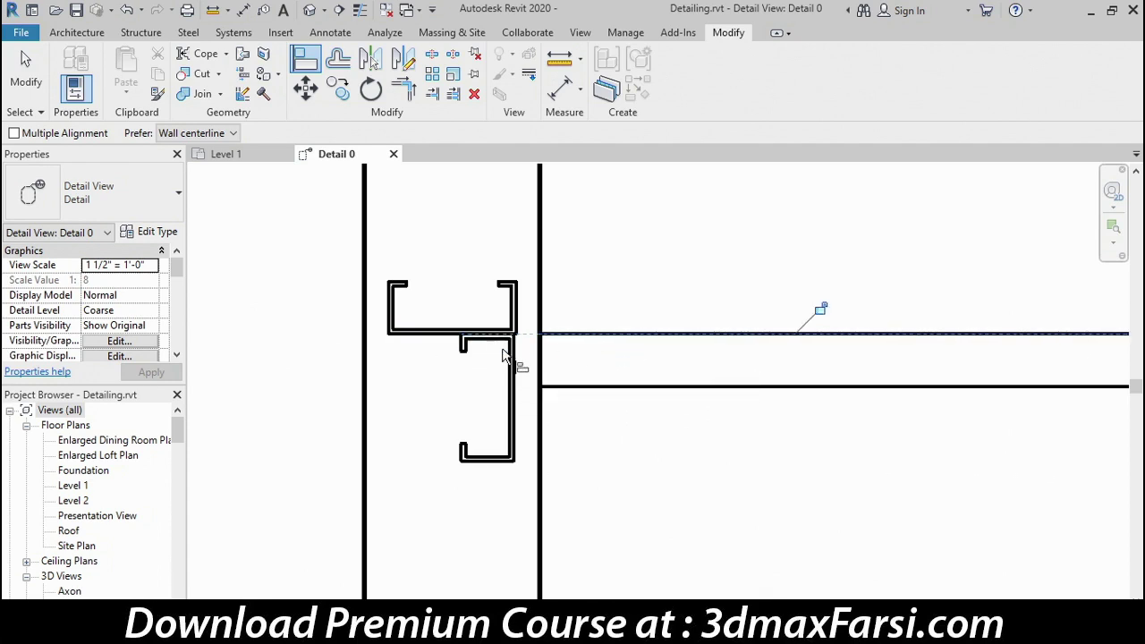
- Align the lower stud's outer face flush with the upper stud's outer flange
left_click(522, 306)
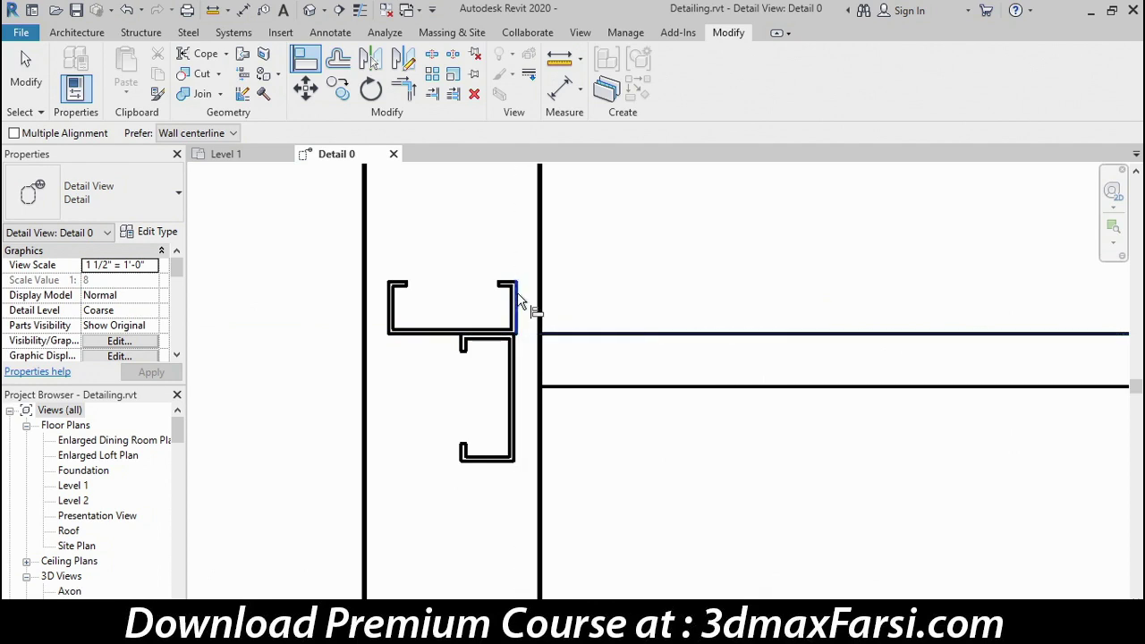
left_click(518, 379)
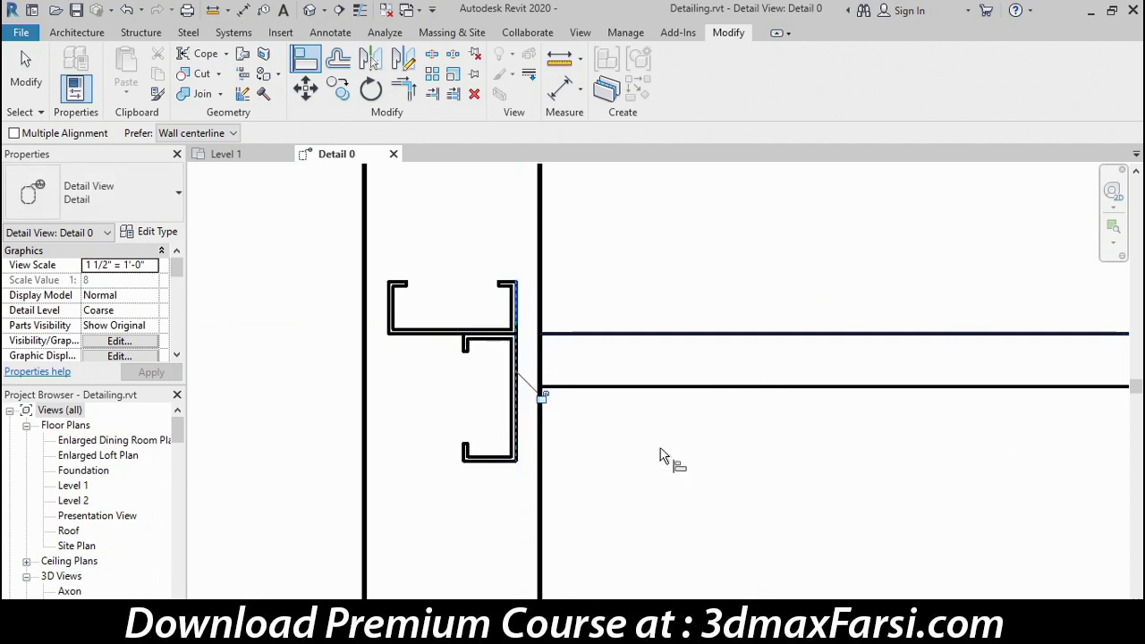
left_click(26, 71)
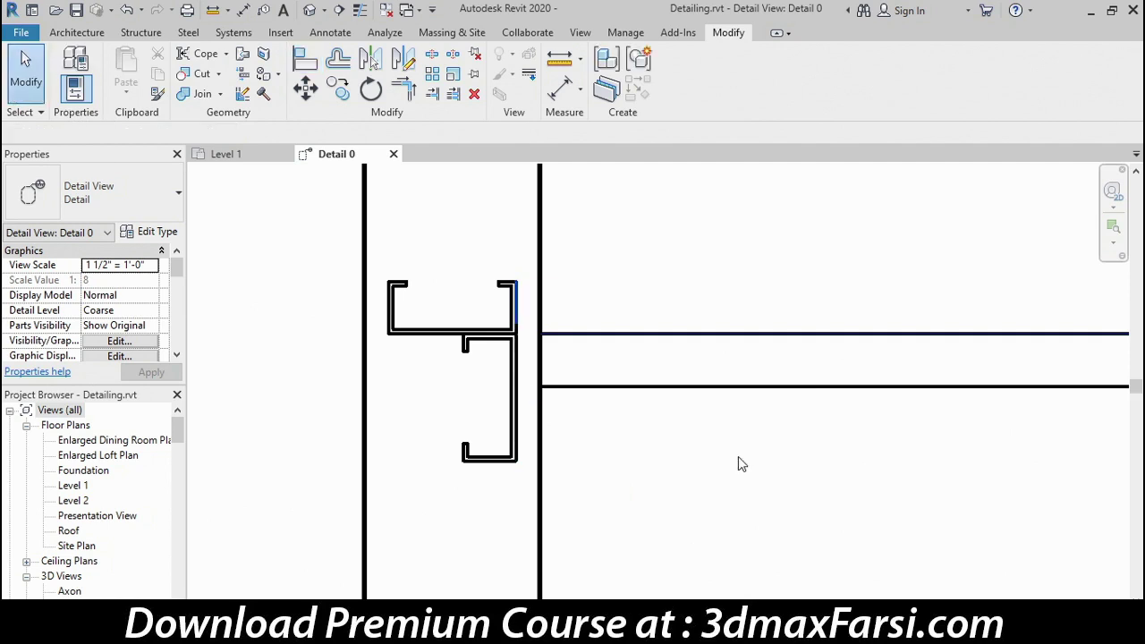
- Zoom out to the full wall section and start the Detail Component tool again
scroll(645, 415, "down", 2)
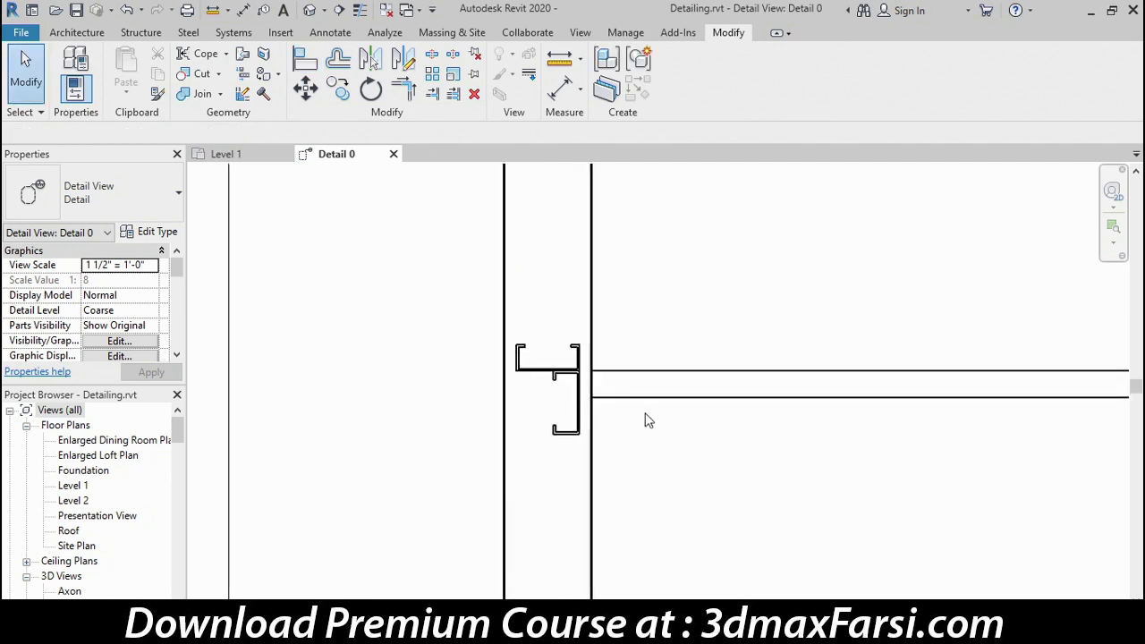
scroll(658, 433, "down", 2)
scroll(662, 437, "up", 3)
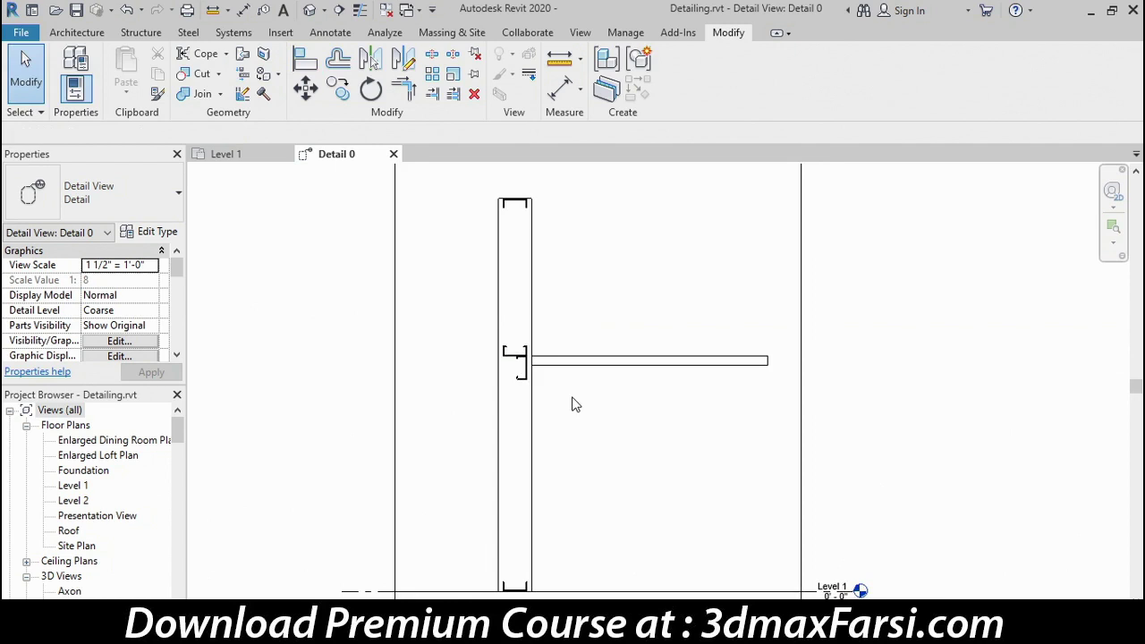
left_click(337, 36)
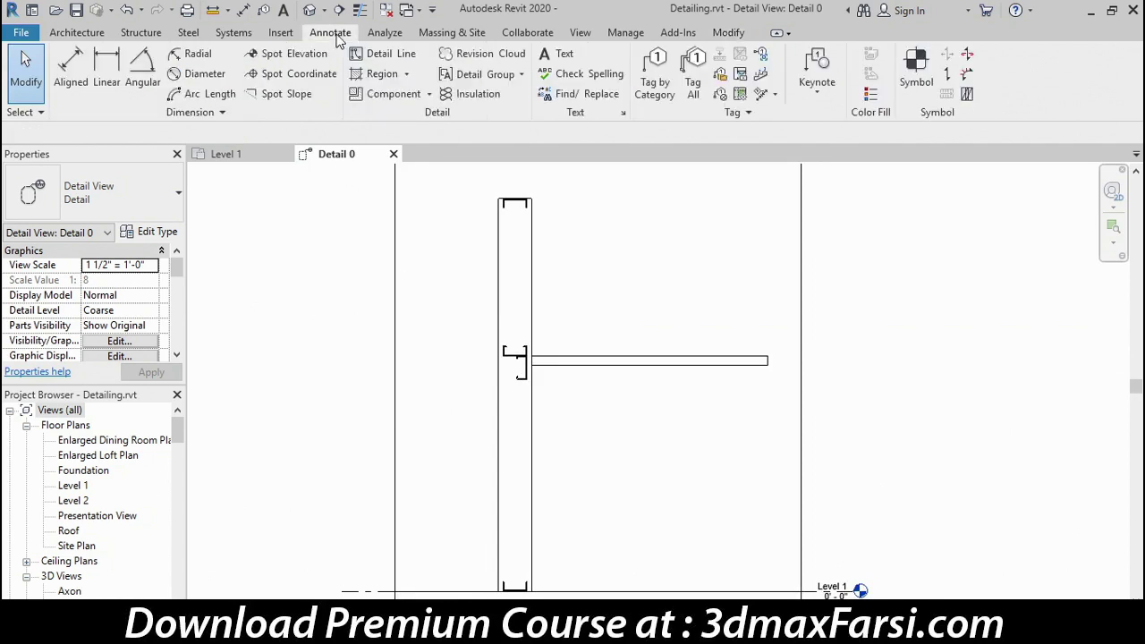
left_click(386, 95)
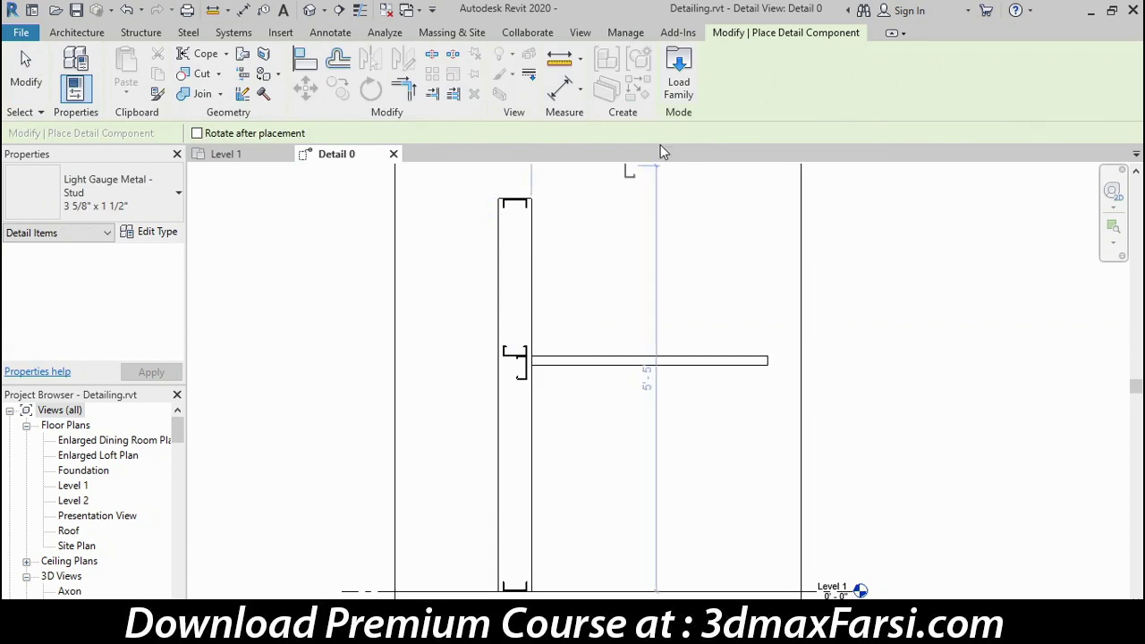
- Load Gypsum Wallboard-Section.rfa from Detail Items > Div 09-Finishes > 092900-Gypsum Board
left_click(680, 94)
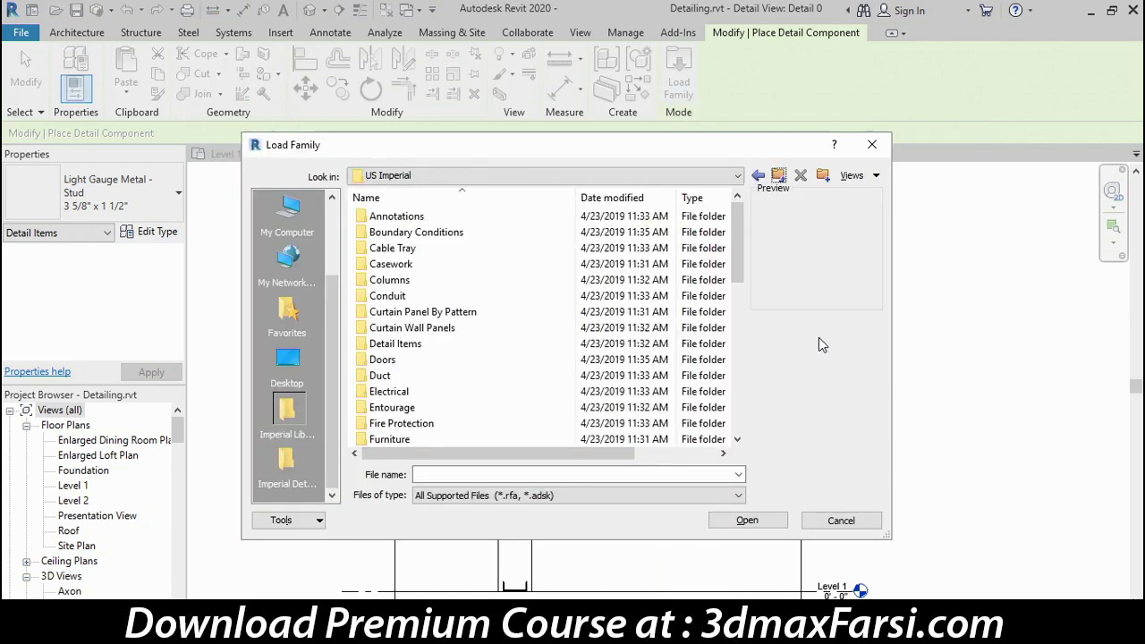
double_click(367, 345)
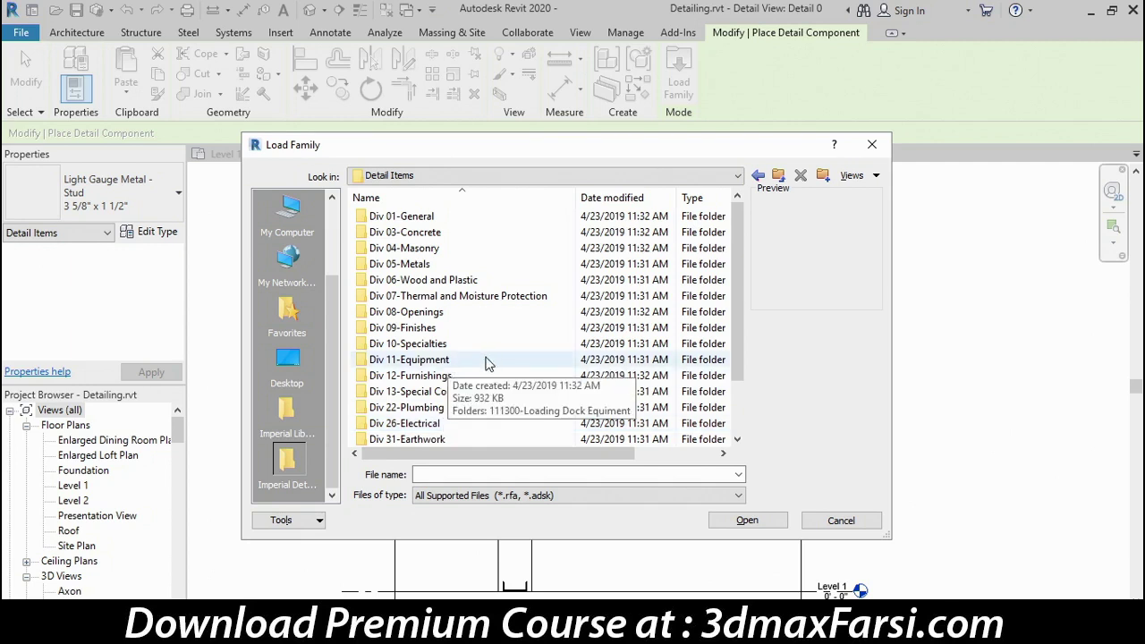
double_click(414, 331)
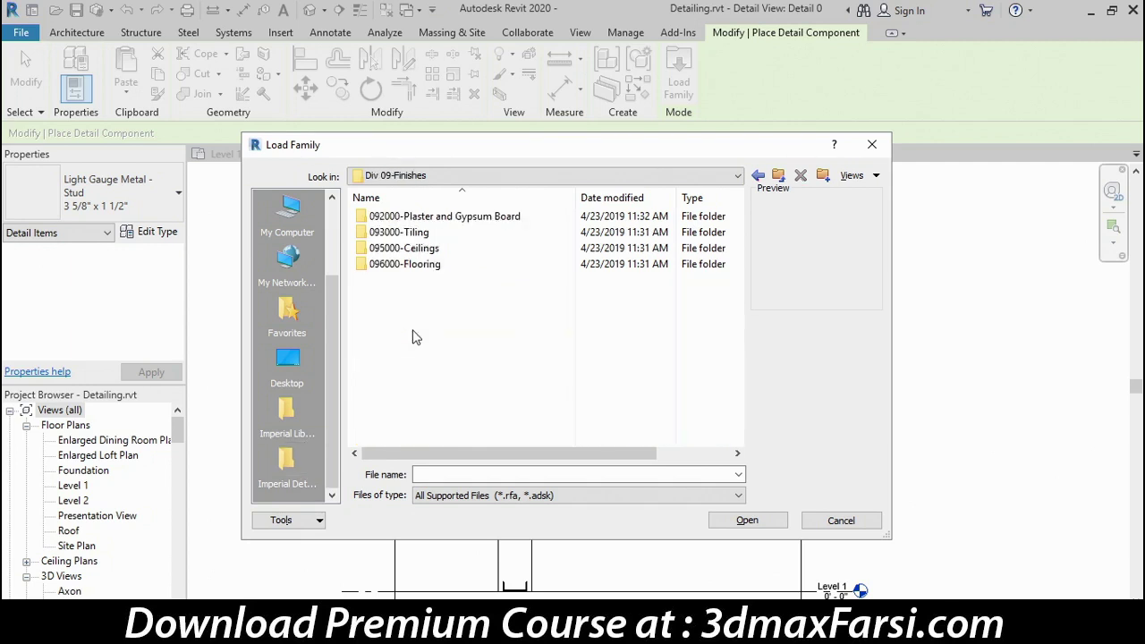
double_click(425, 218)
left_click(423, 281)
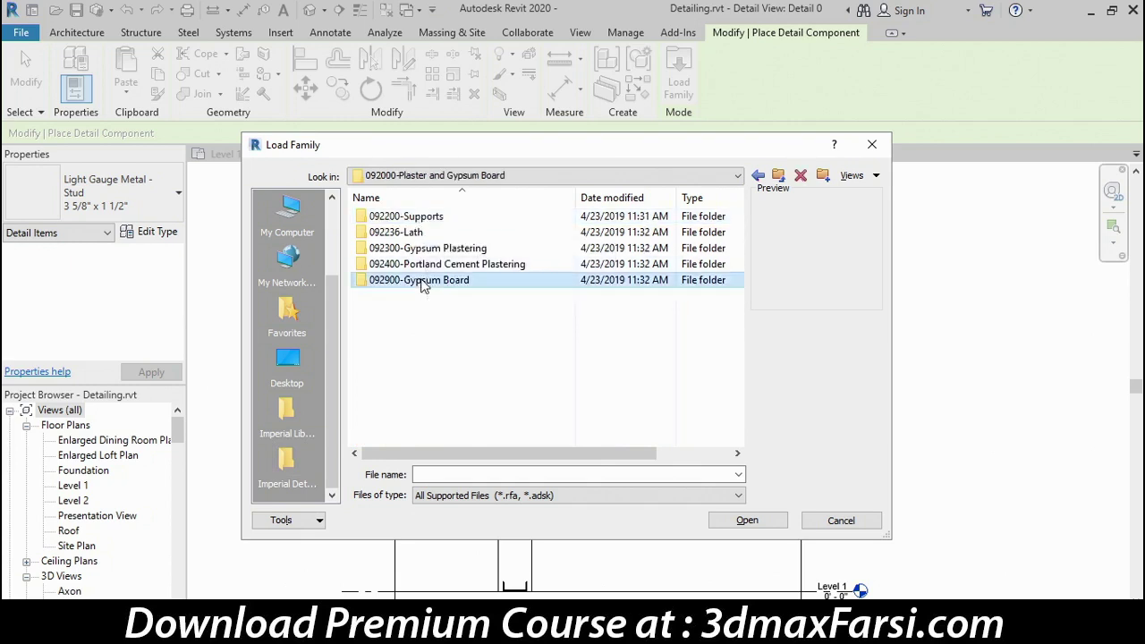
double_click(424, 281)
left_click(430, 313)
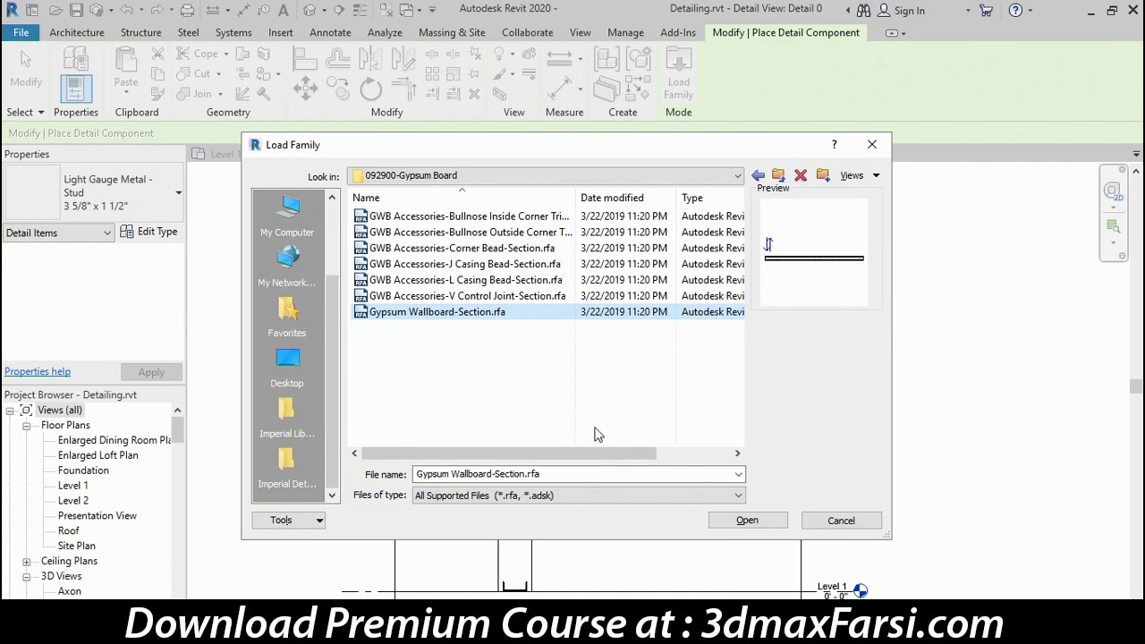
left_click(749, 523)
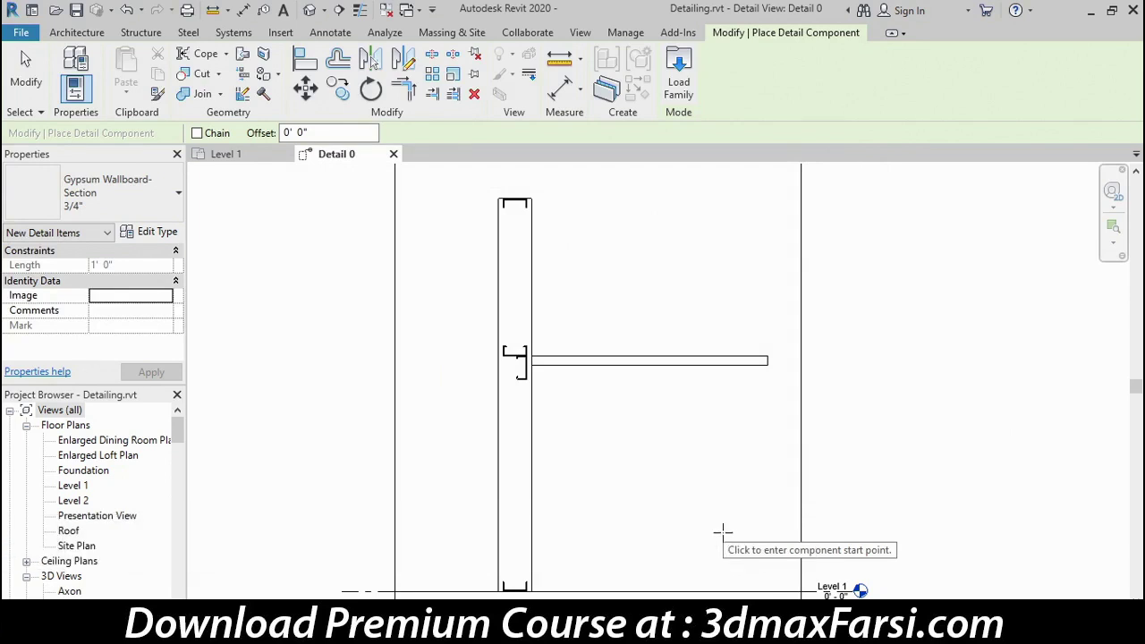
- Switch to the 5/8" Gypsum Wallboard-Section and run it up the stud's left face
left_click(112, 193)
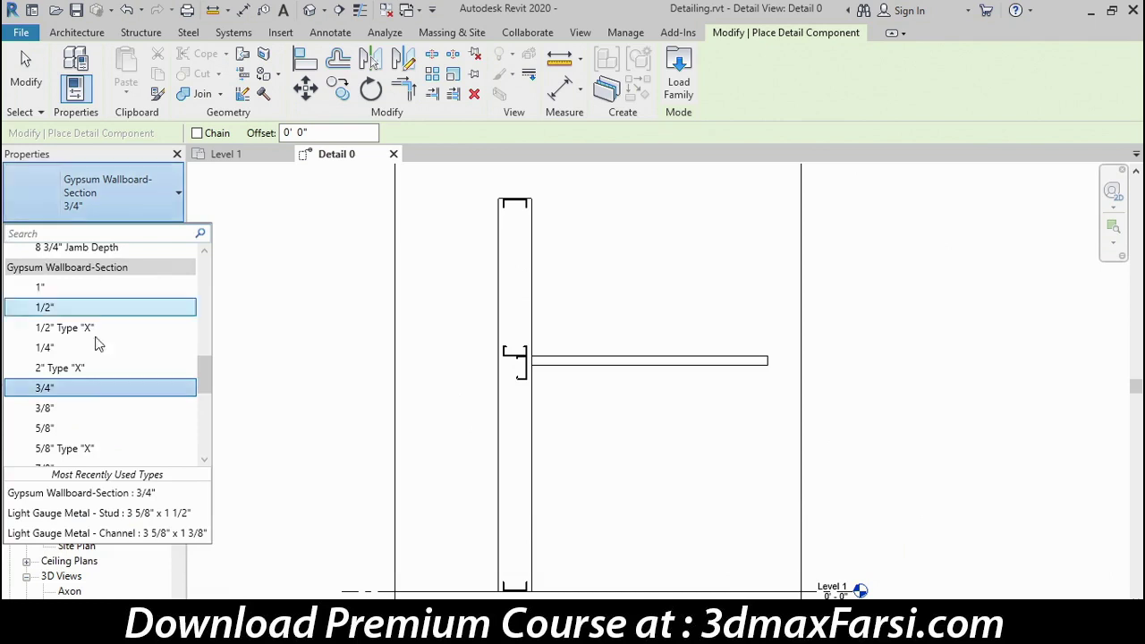
left_click(56, 432)
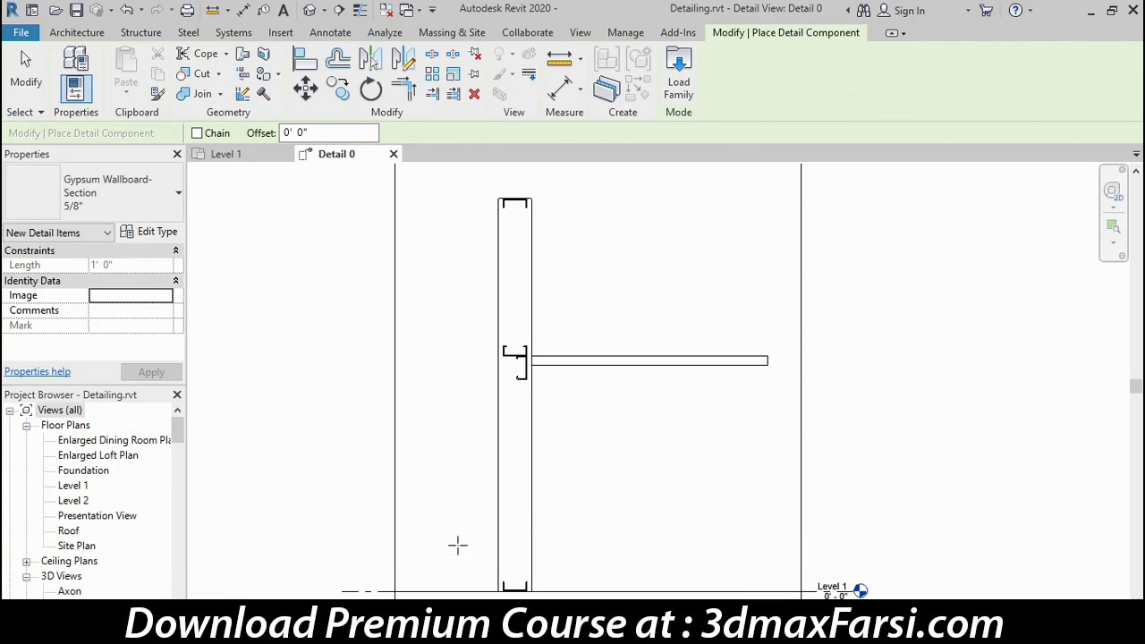
left_click(498, 591)
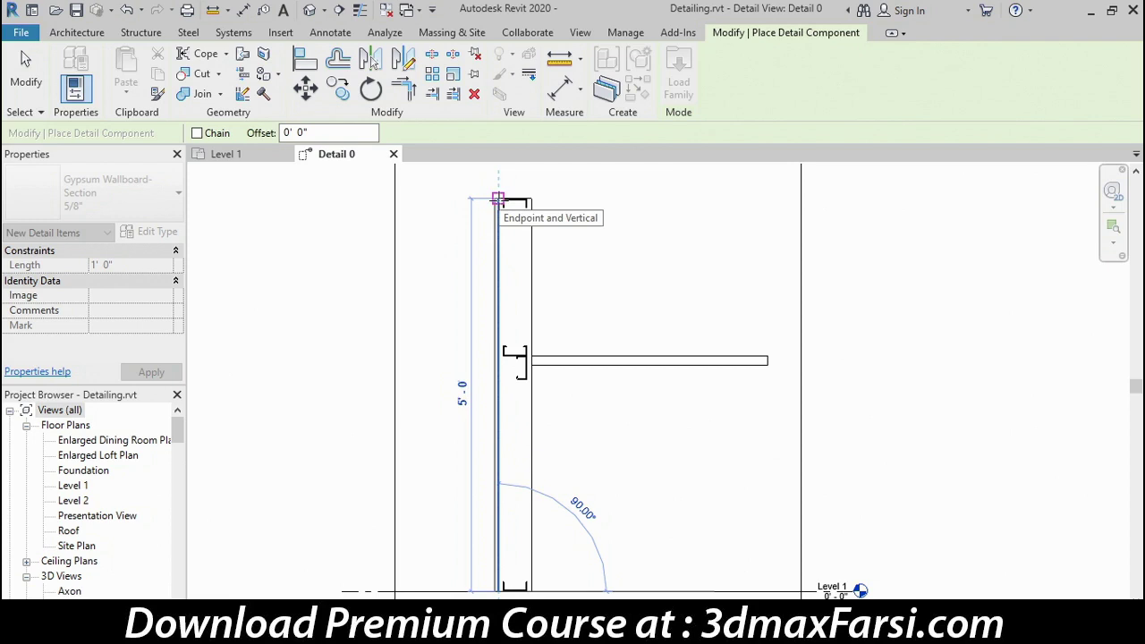
left_click(497, 197)
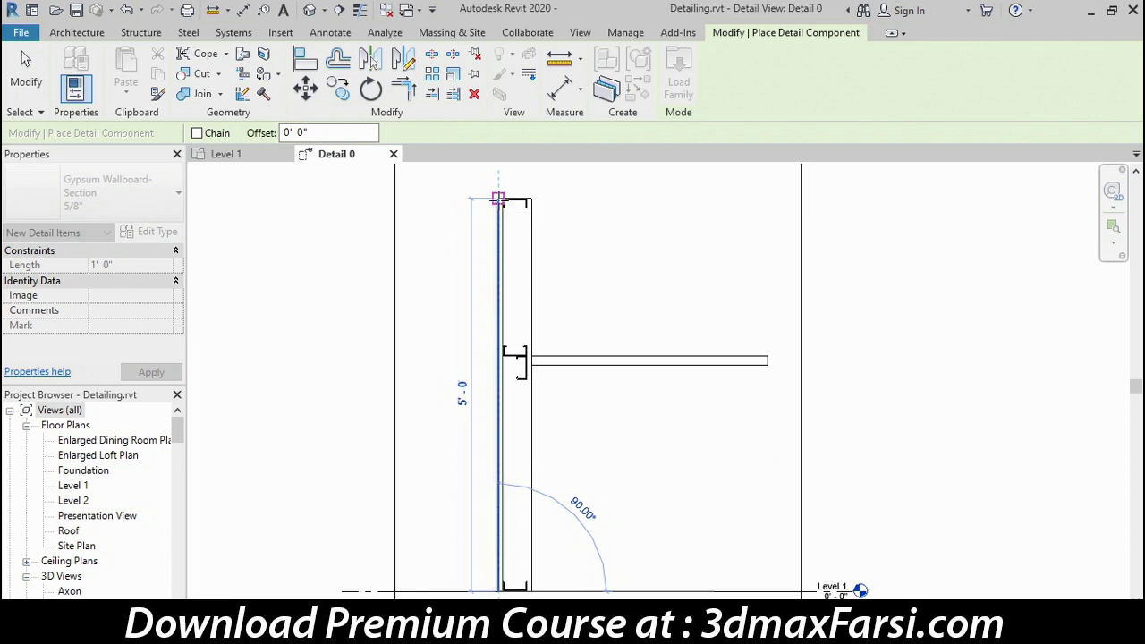
left_click(498, 197)
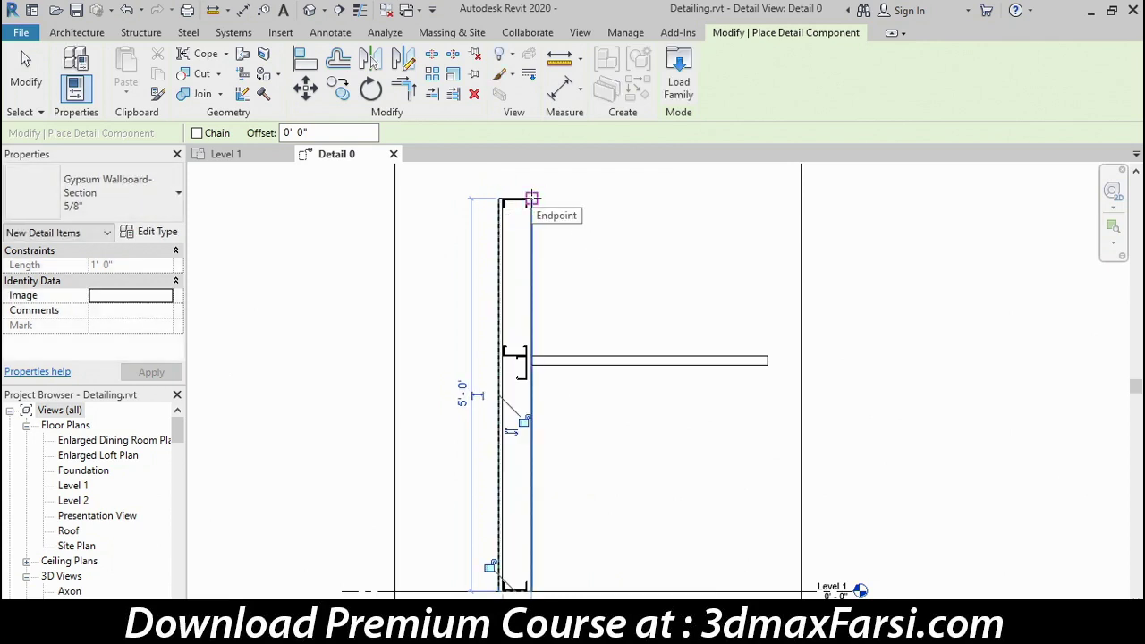
- Place a second 5/8" wallboard down the stud's right face, top to bottom
left_click(532, 198)
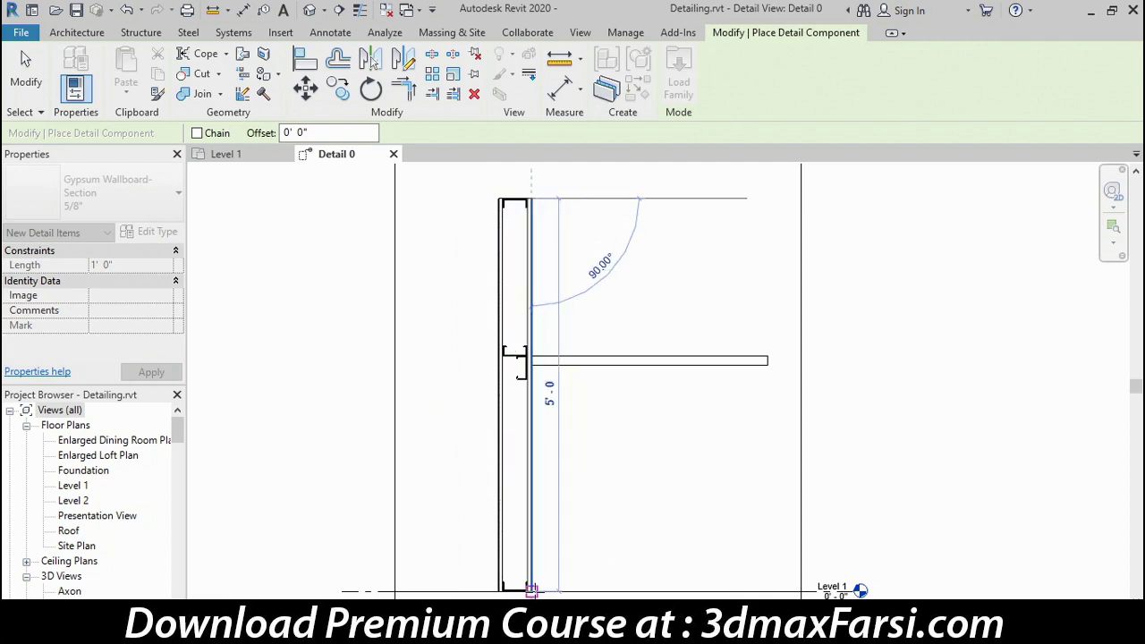
left_click(531, 590)
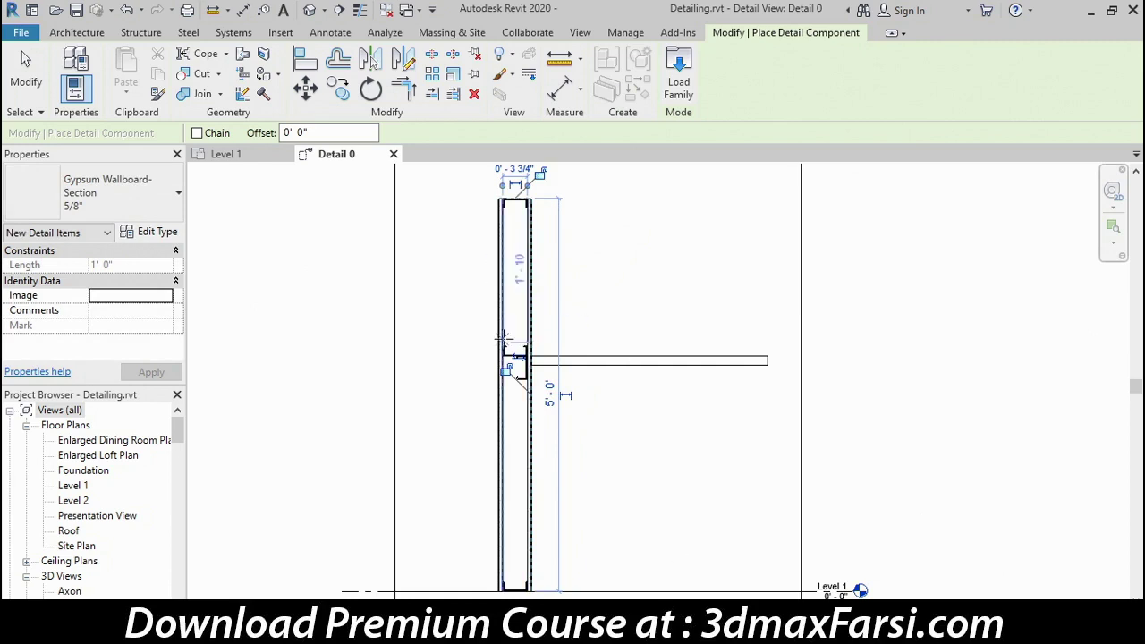
scroll(510, 338, "up", 3)
scroll(510, 338, "up", 3)
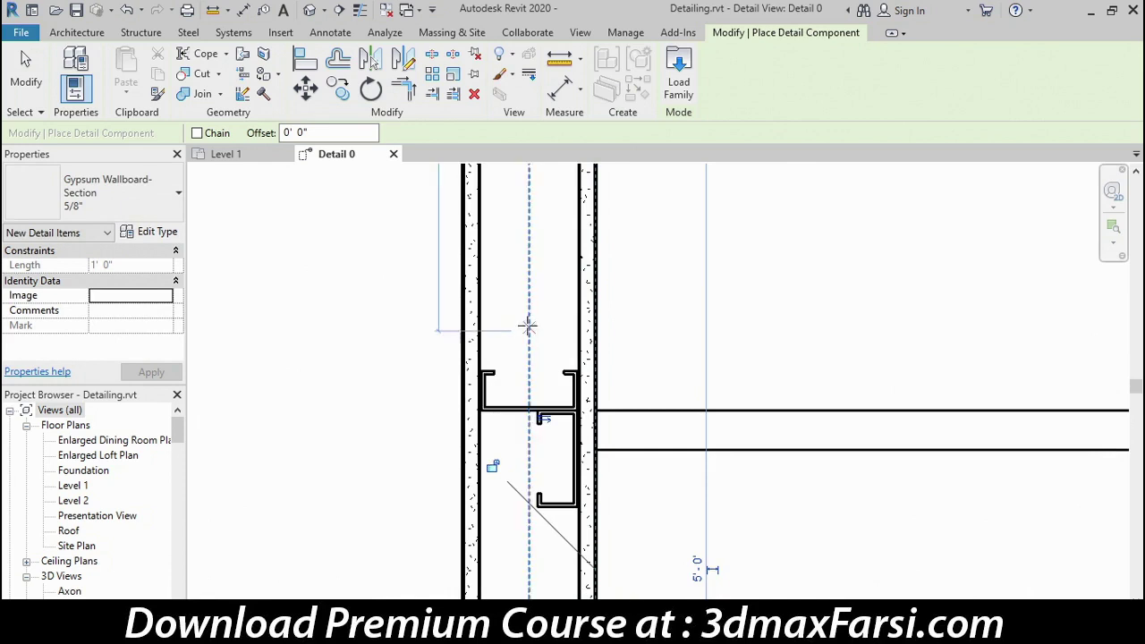
- Load Standard Millwork-Section.rfa from Detail Items > Div 06-Wood and Plastic > 062200-Millwork
left_click(679, 89)
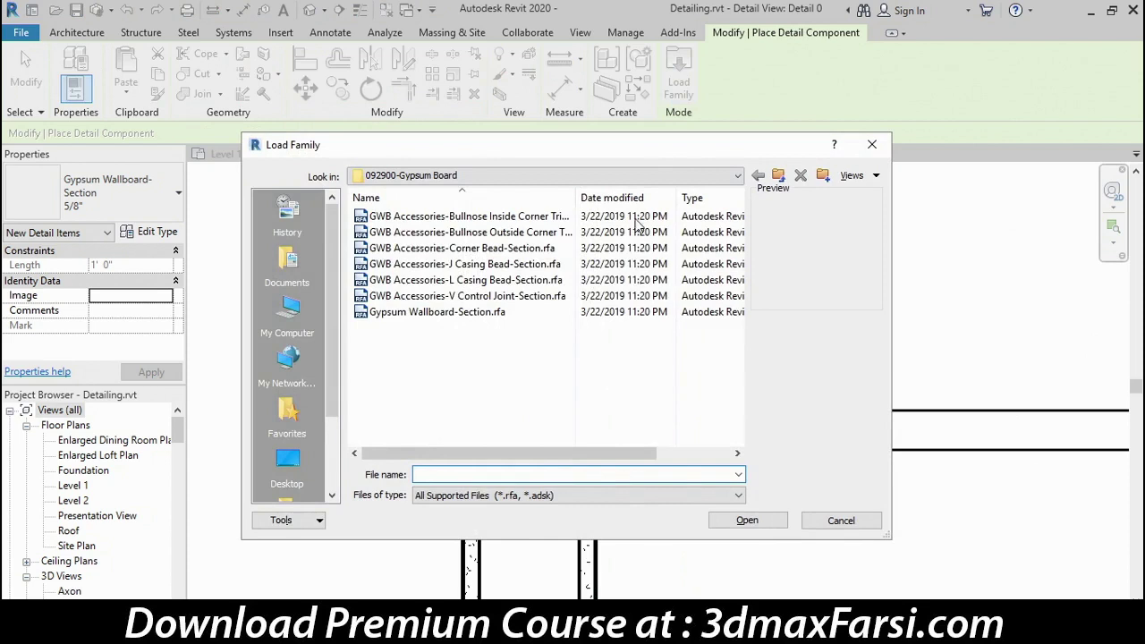
left_click(780, 177)
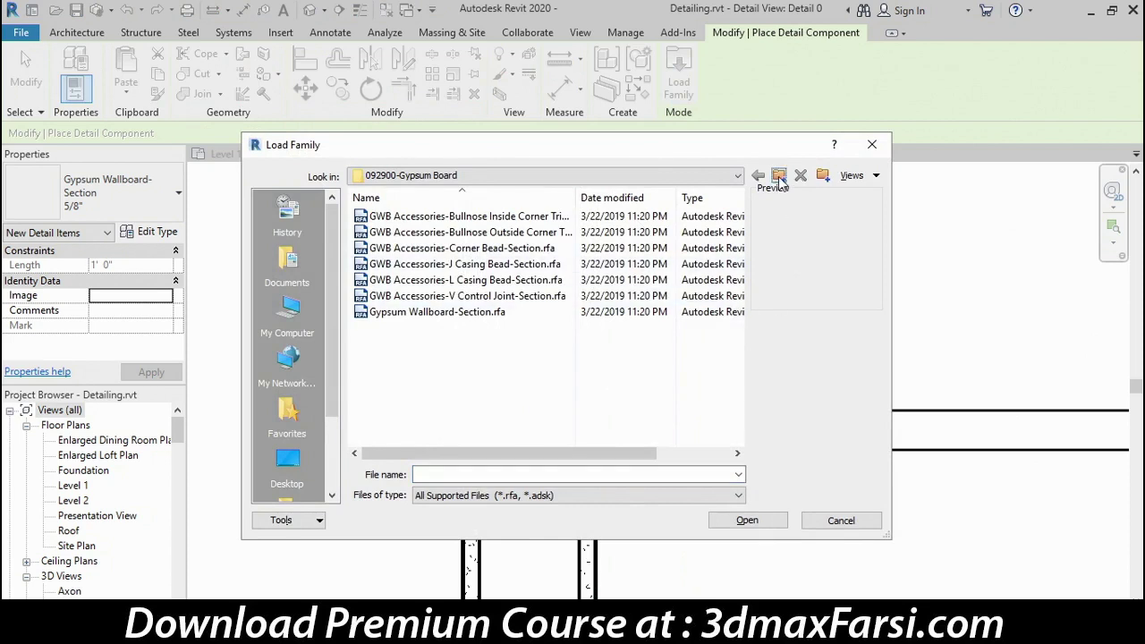
left_click(780, 177)
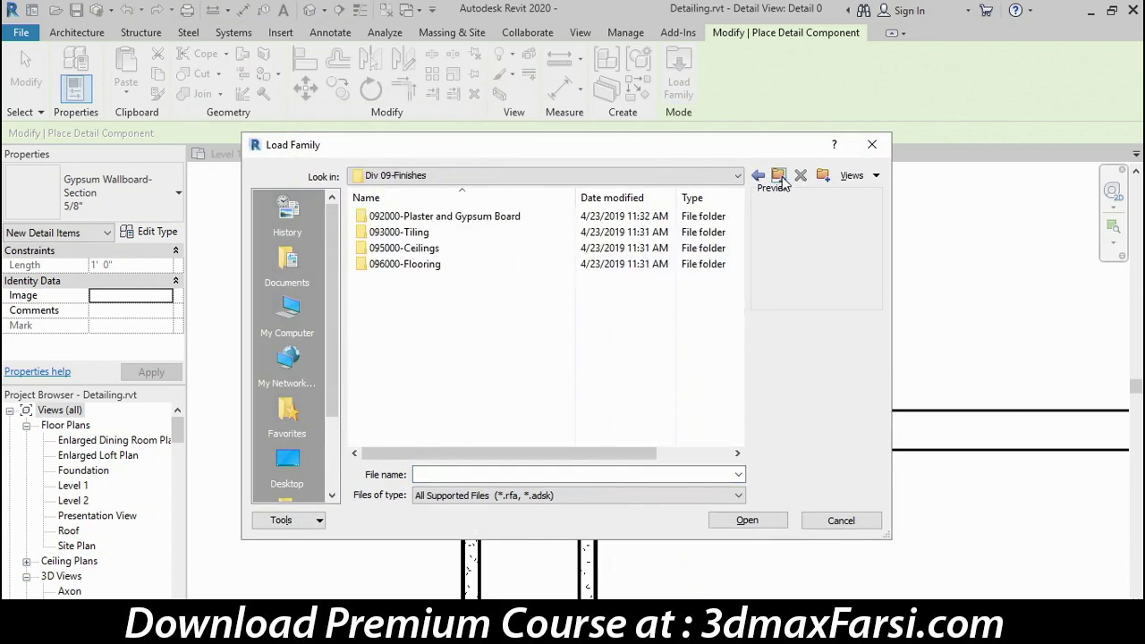
left_click(780, 177)
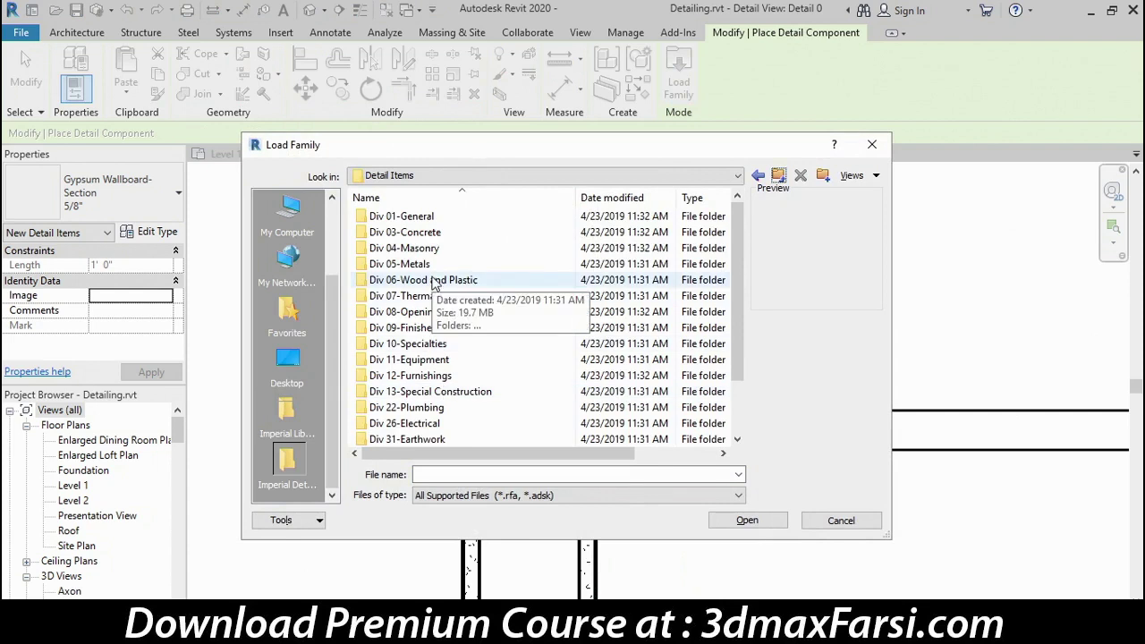
double_click(419, 285)
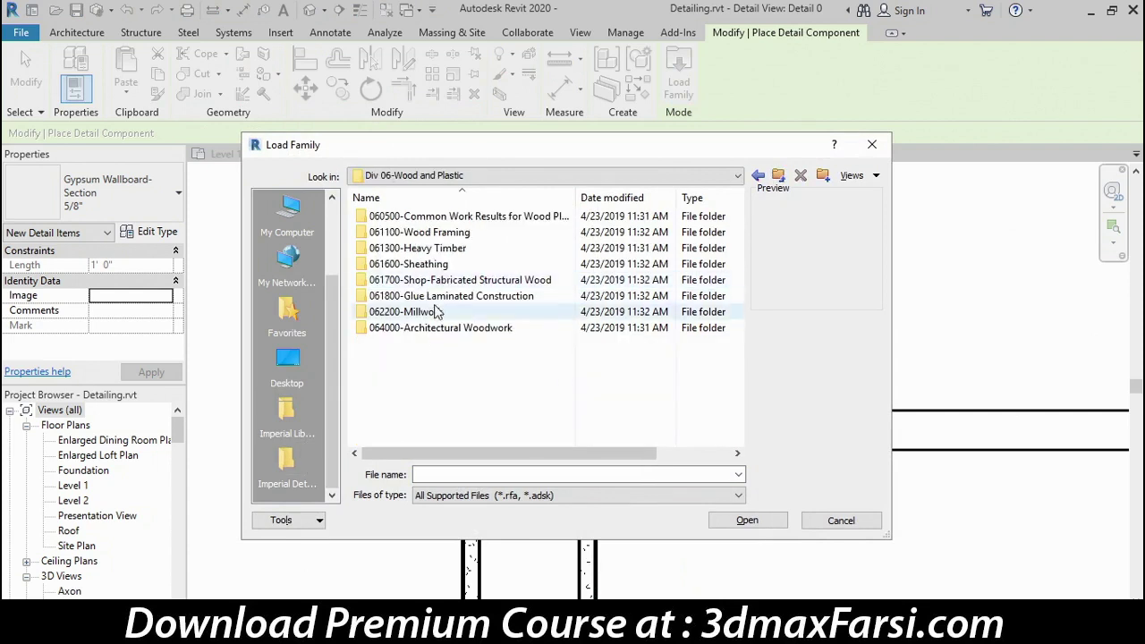
double_click(410, 312)
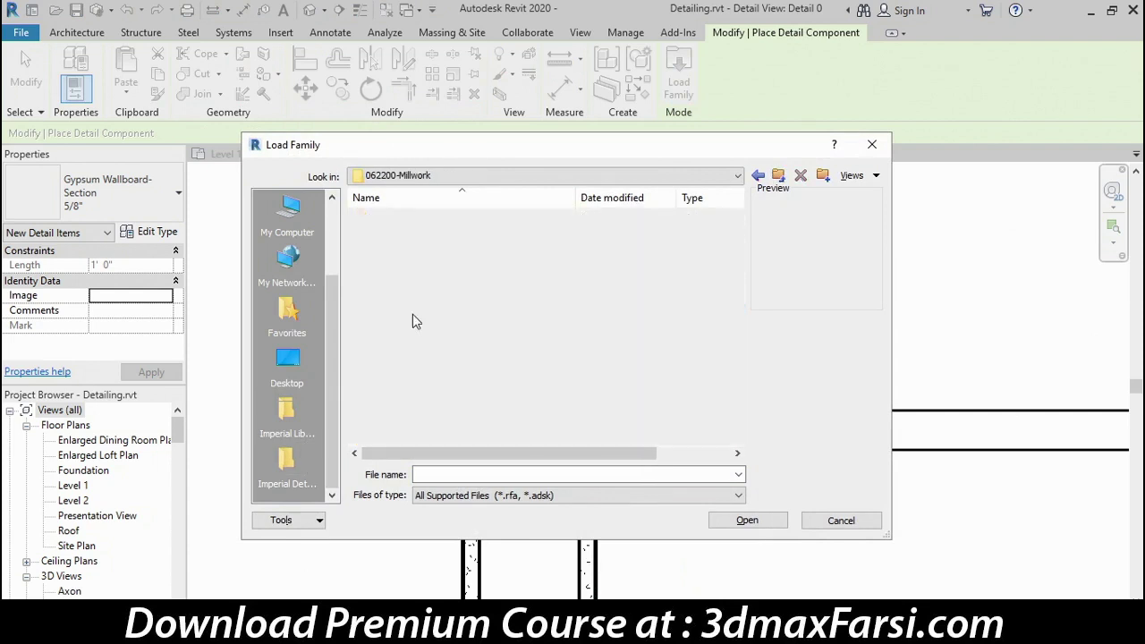
left_click(429, 219)
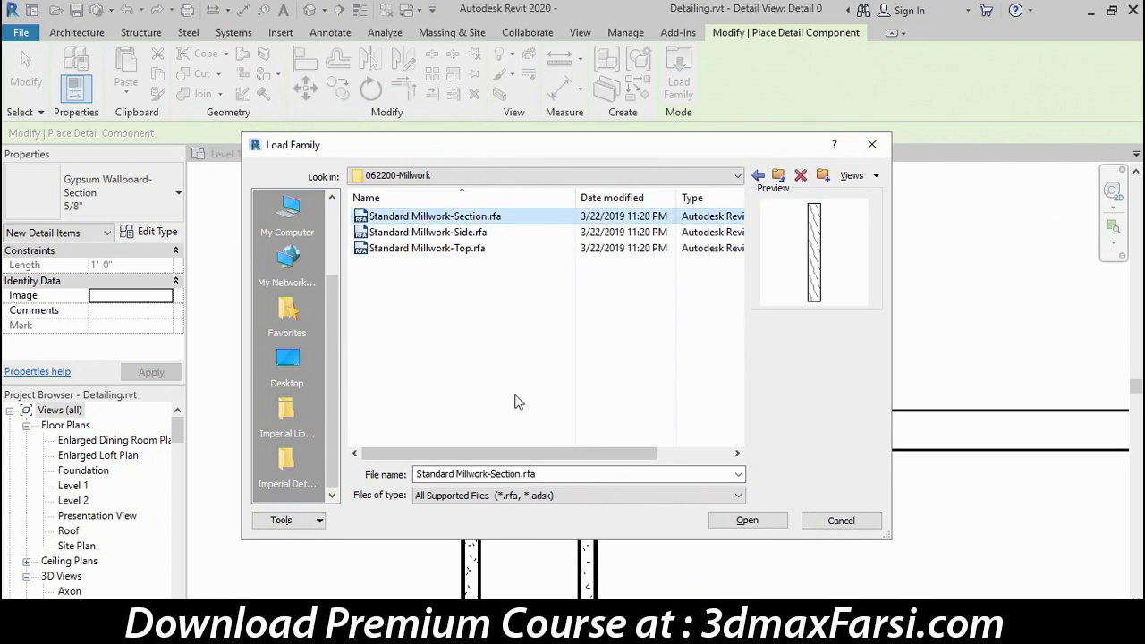
left_click(770, 522)
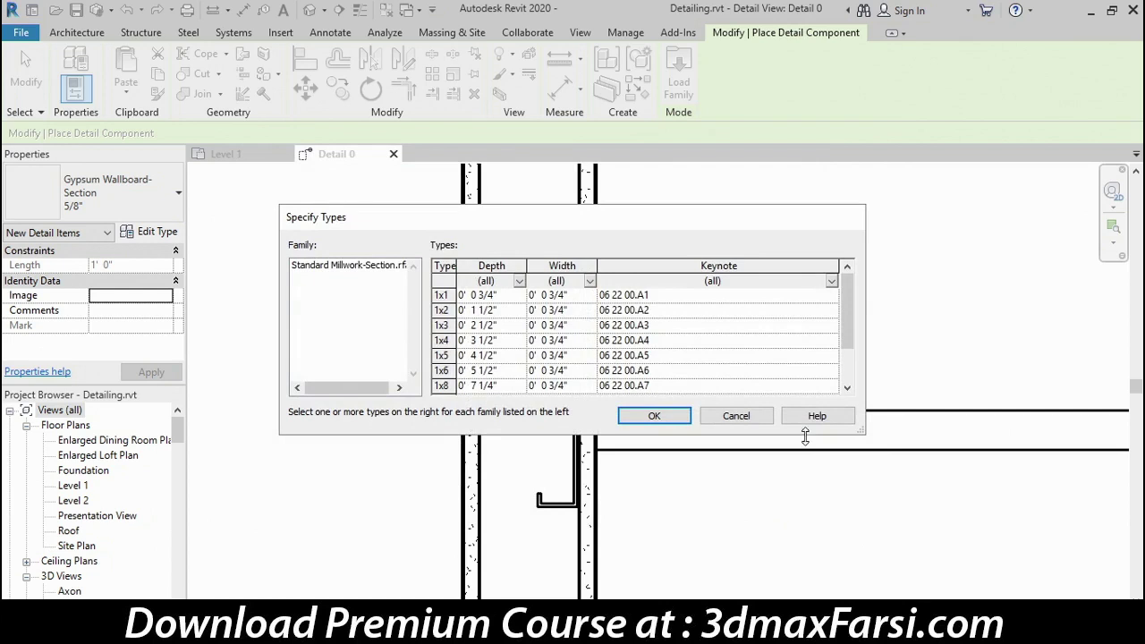
- Load the 1x6 millwork type and lay it horizontally as a cap on the wall top
left_click(446, 370)
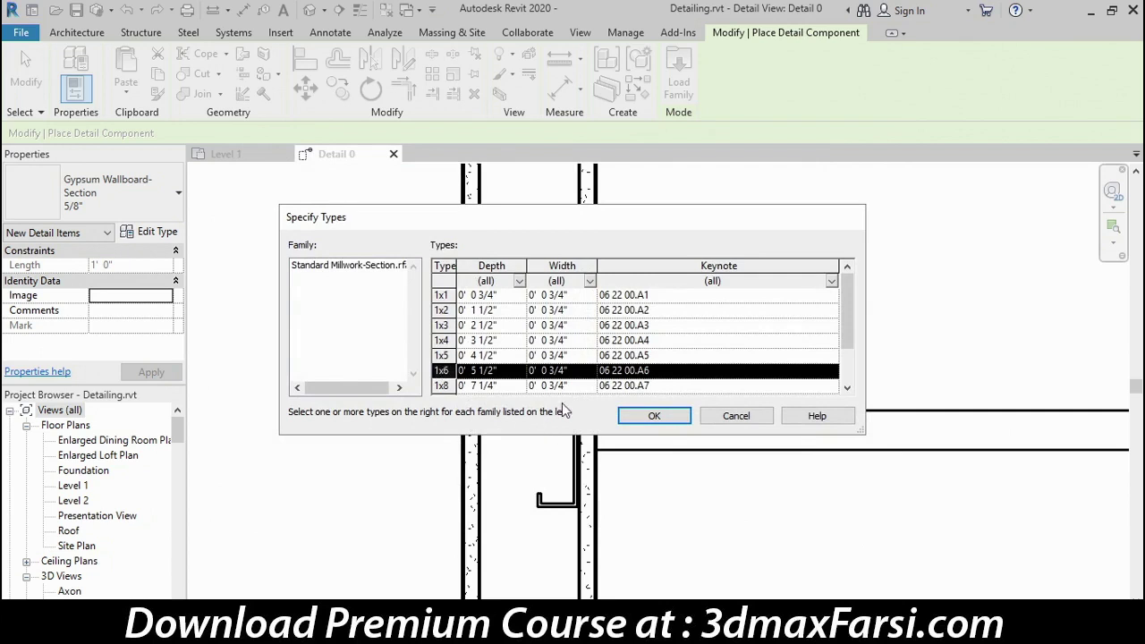
left_click(667, 421)
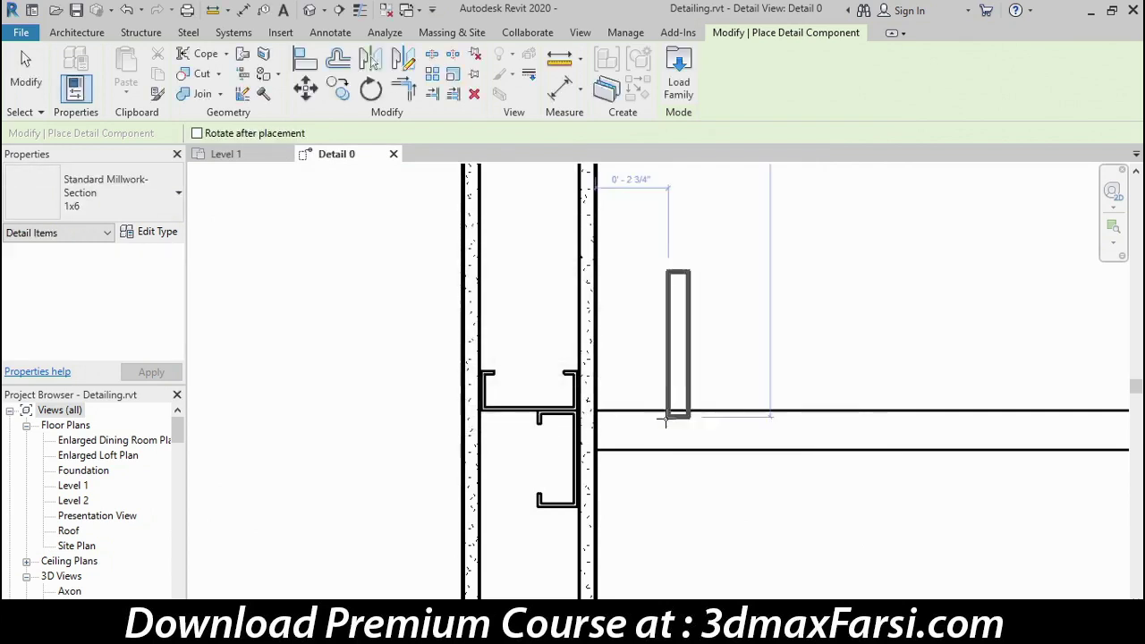
scroll(700, 273, "down", 2)
scroll(654, 557, "down", 1)
scroll(595, 356, "up", 4)
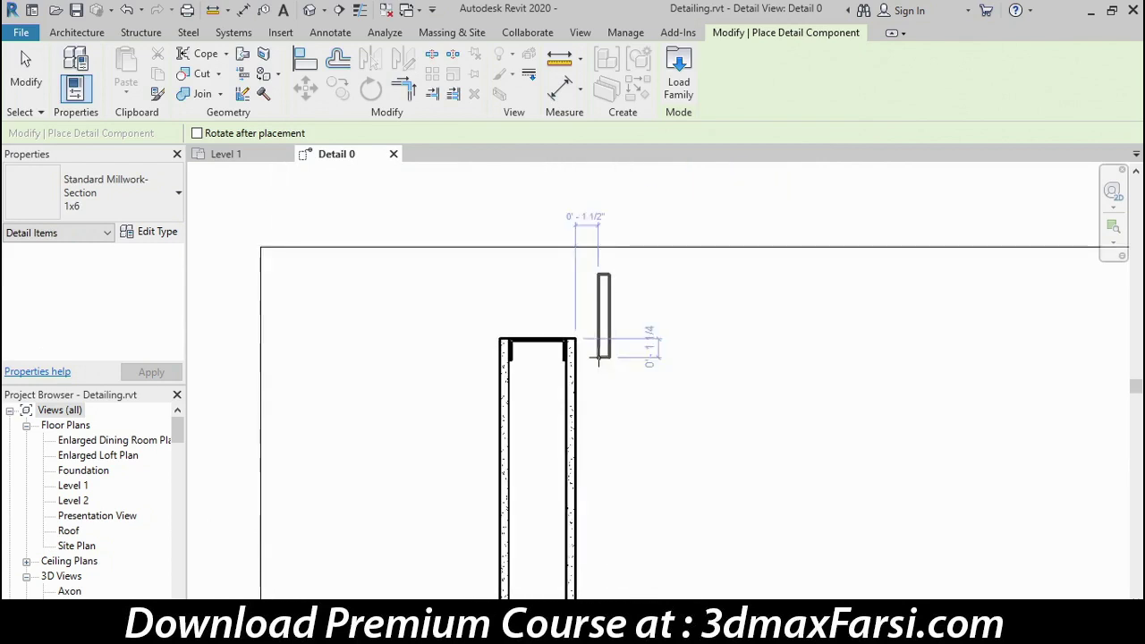
key("space")
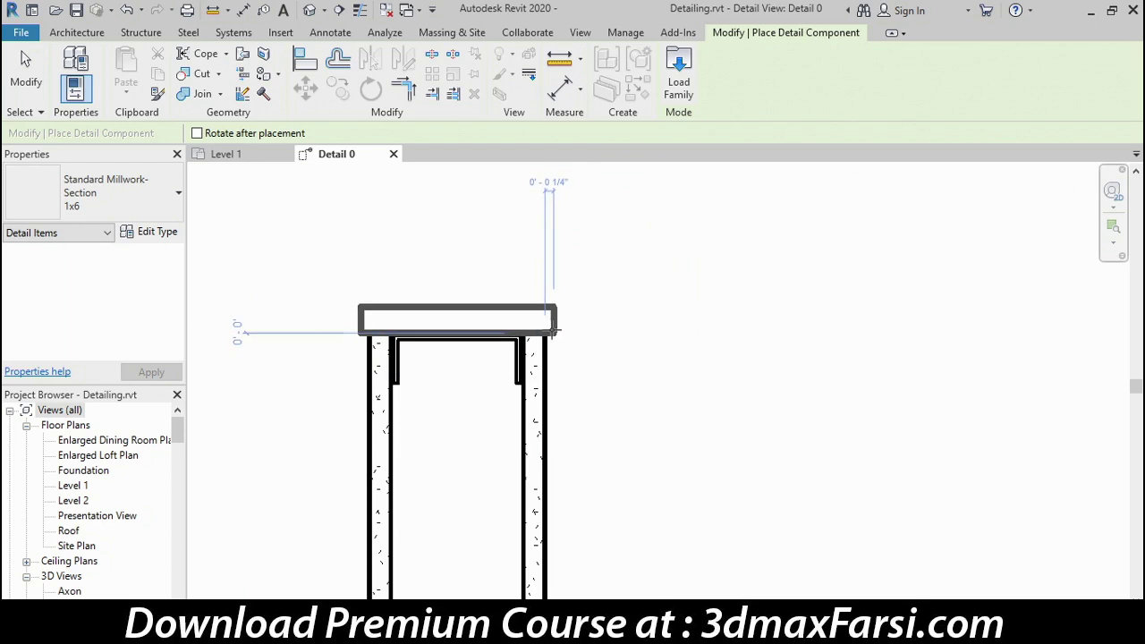
left_click(555, 332)
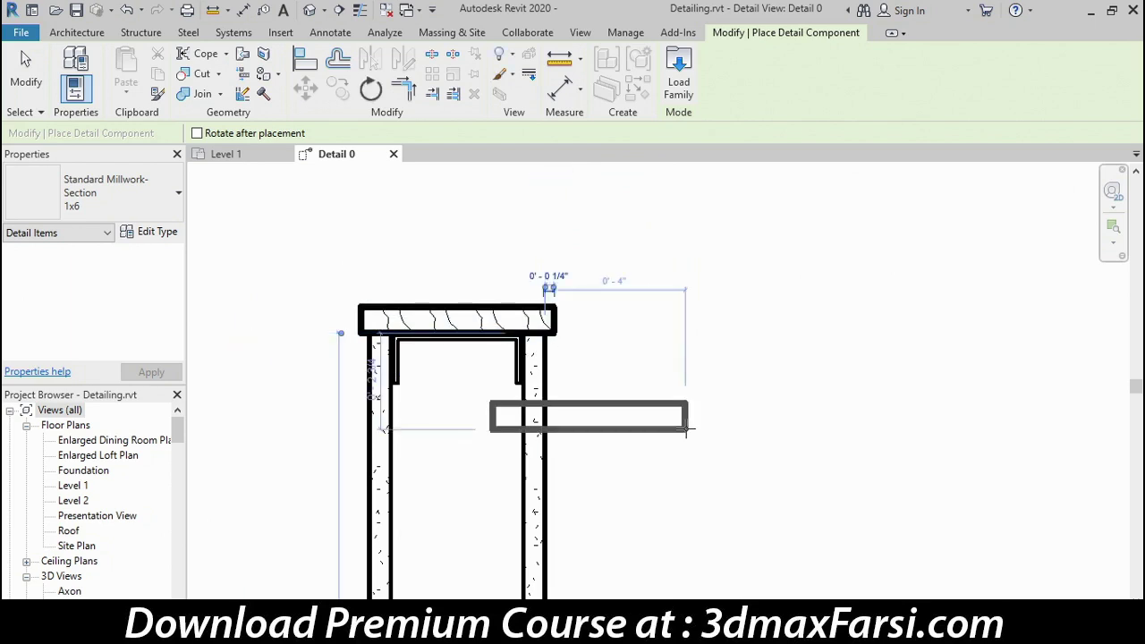
scroll(686, 429, "down", 3)
scroll(627, 340, "up", 5)
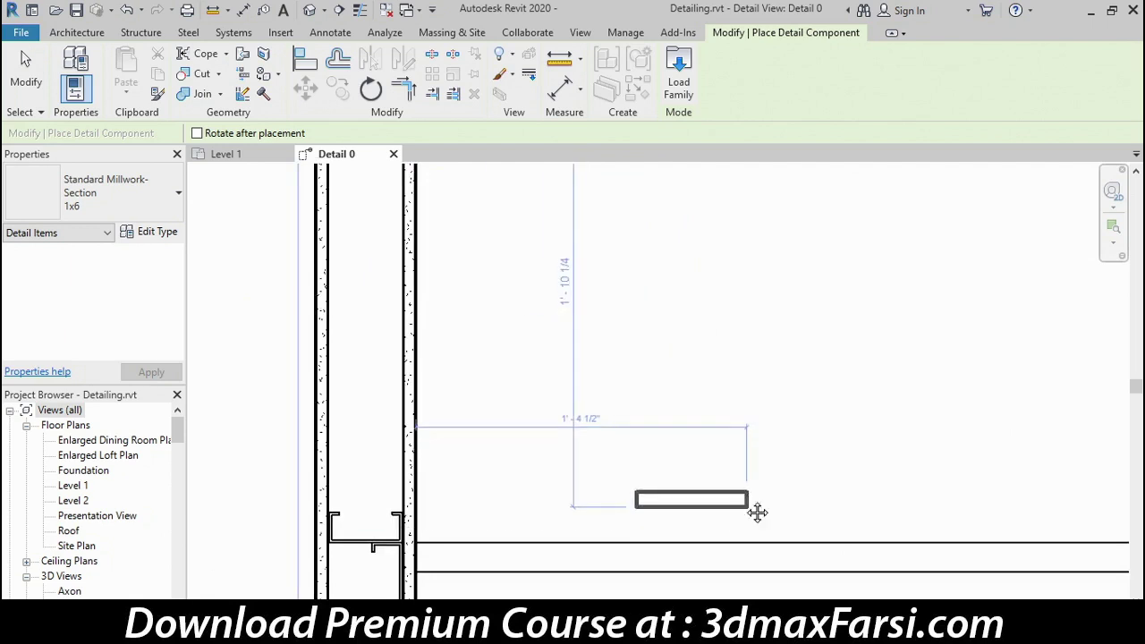
middle_click_drag(758, 512, 657, 393)
scroll(649, 380, "up", 1)
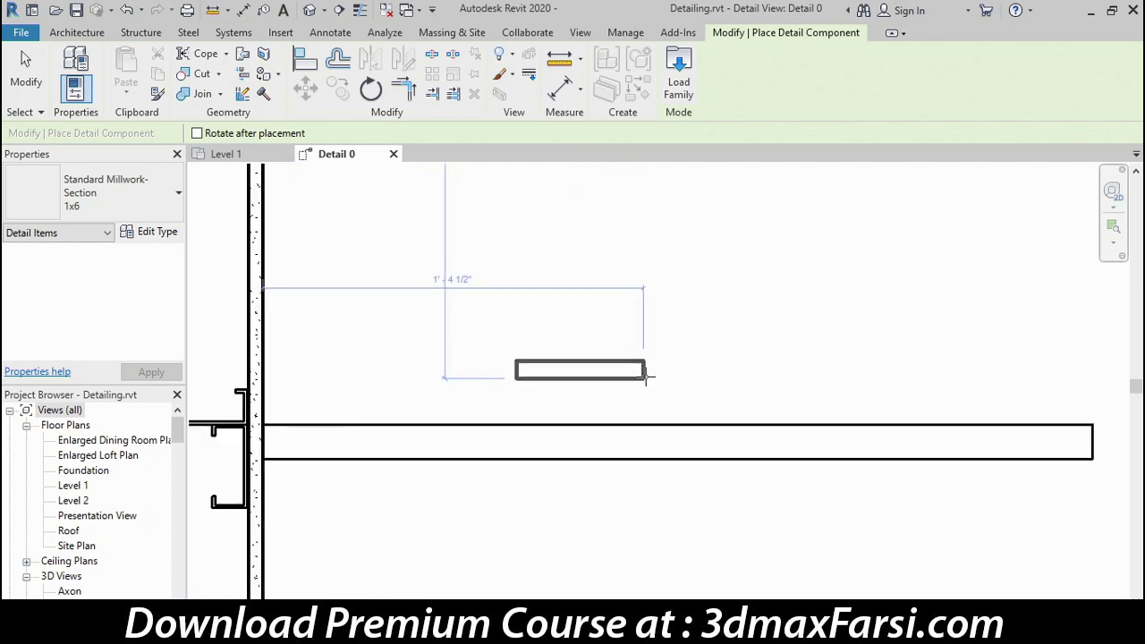
- Load Countertop-Section.rfa from Div 12-Furnishings > 123000-Casework > 123600-Countertops
left_click(680, 76)
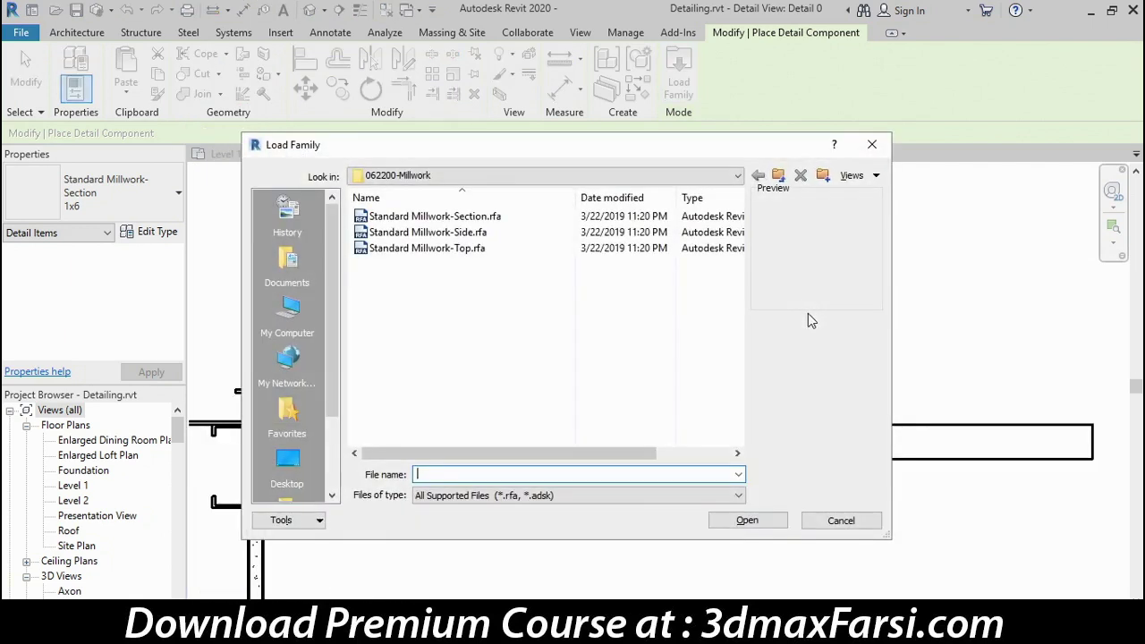
left_click(779, 175)
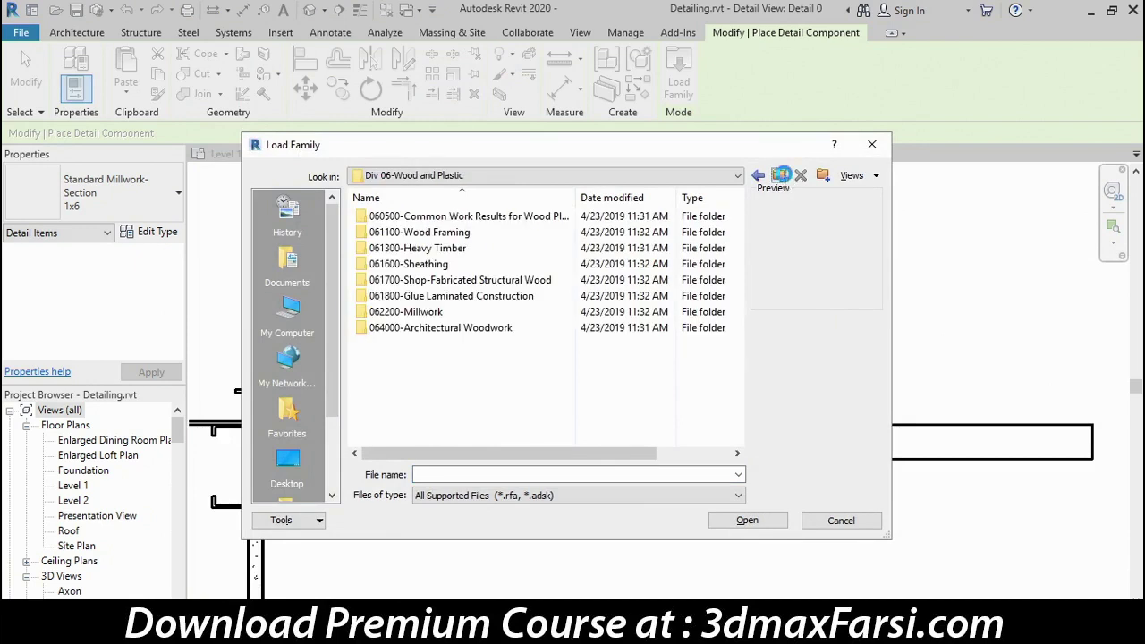
left_click(780, 175)
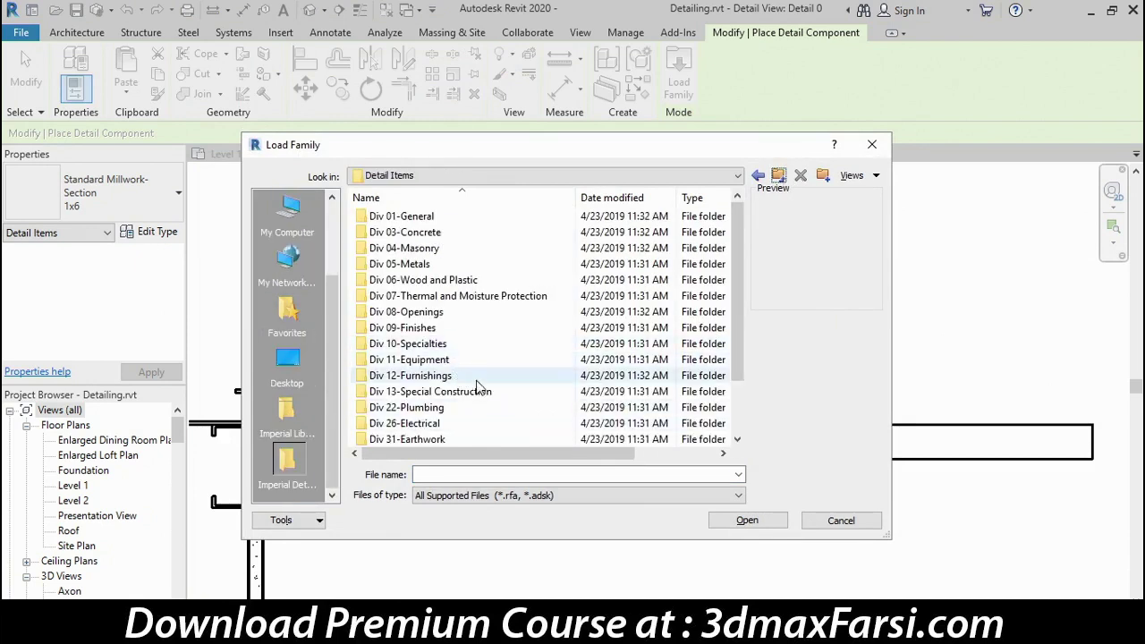
double_click(408, 376)
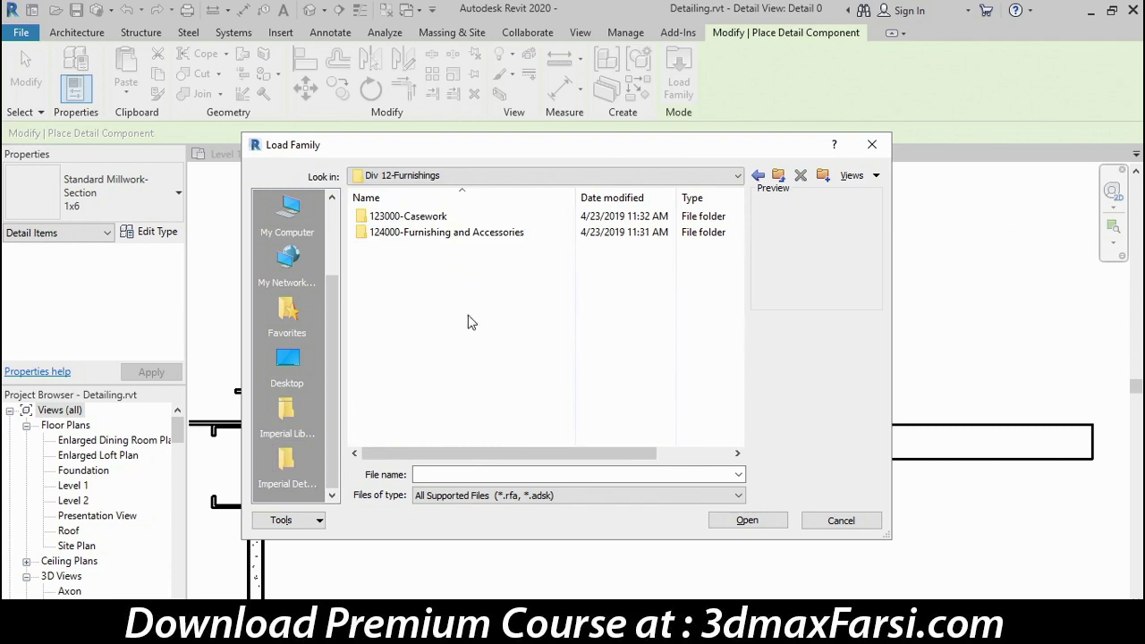
double_click(398, 215)
double_click(438, 233)
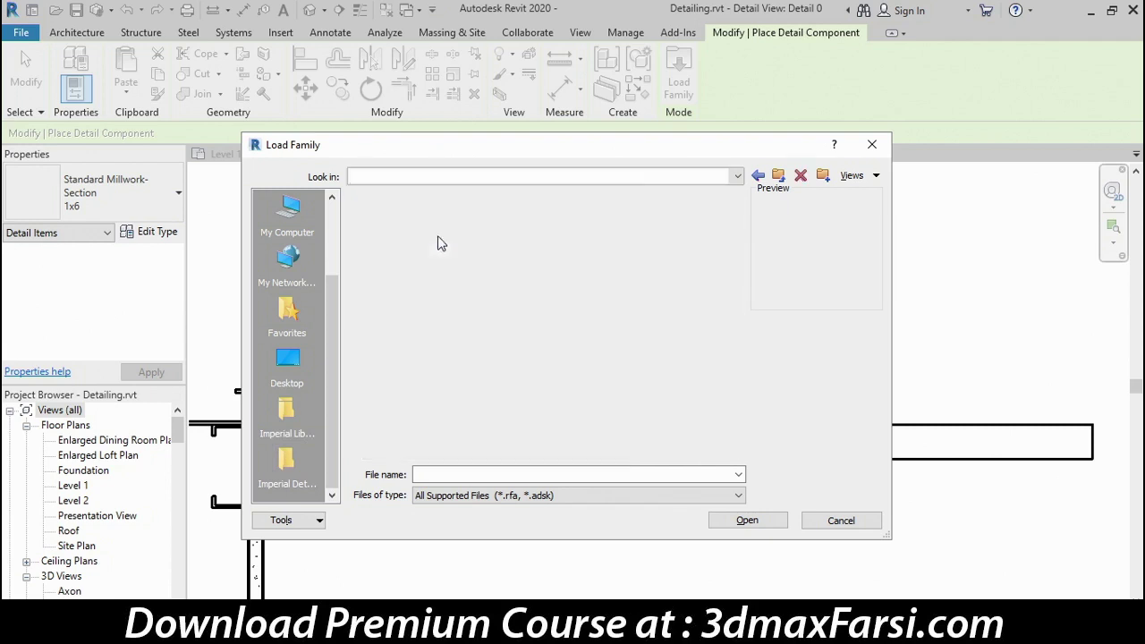
left_click(421, 216)
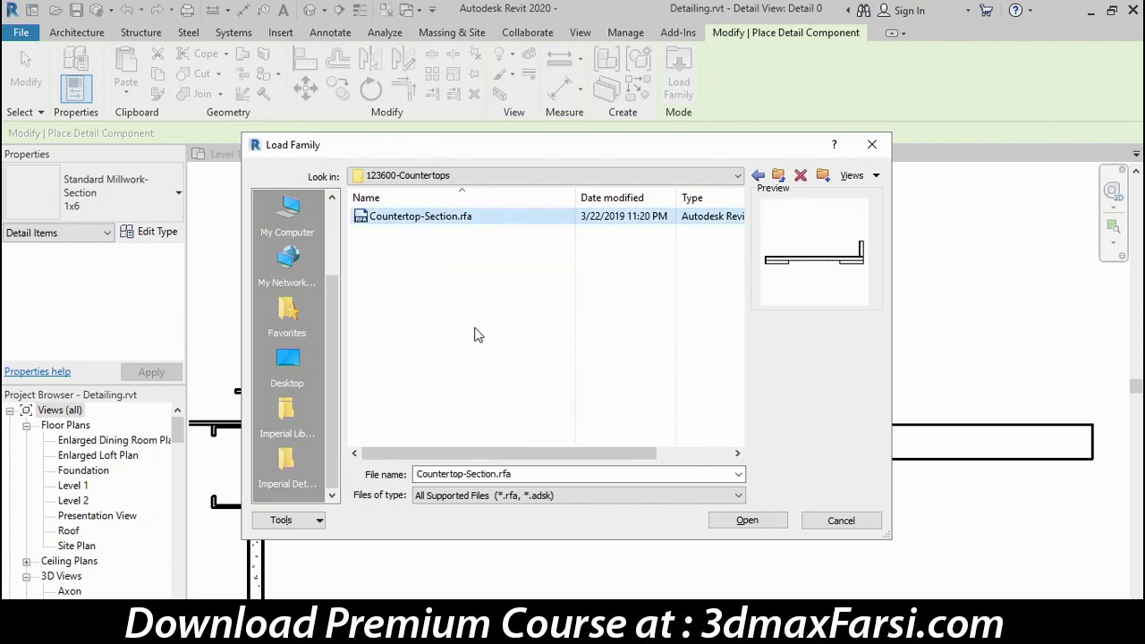
left_click(747, 520)
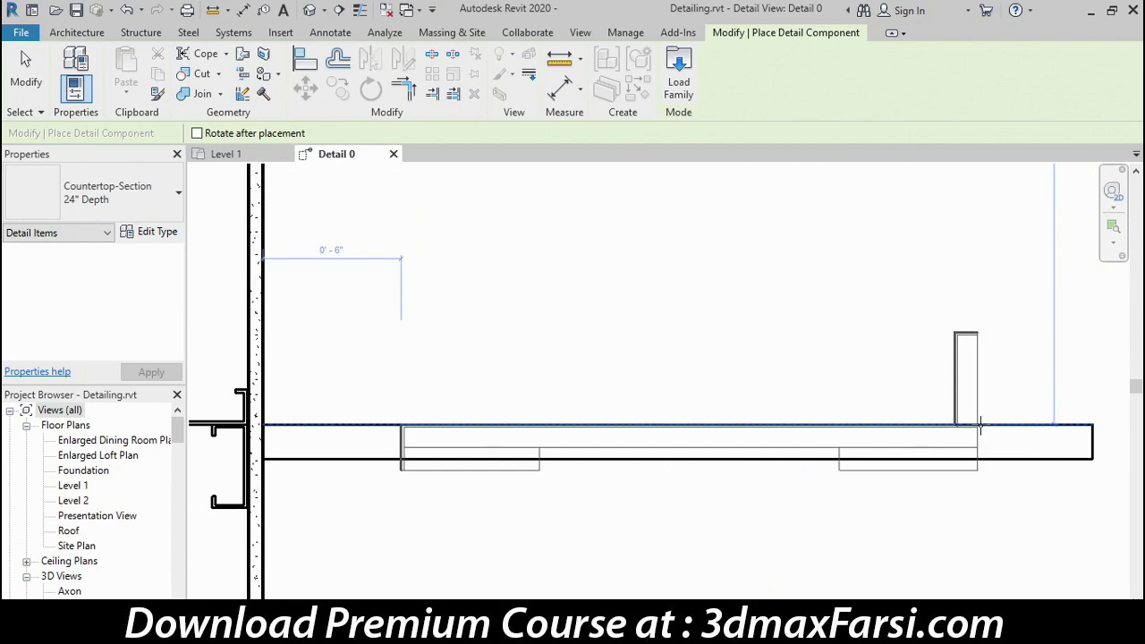
- Place one 24" Depth Countertop-Section on the cabinet top line and select it
left_click(980, 423)
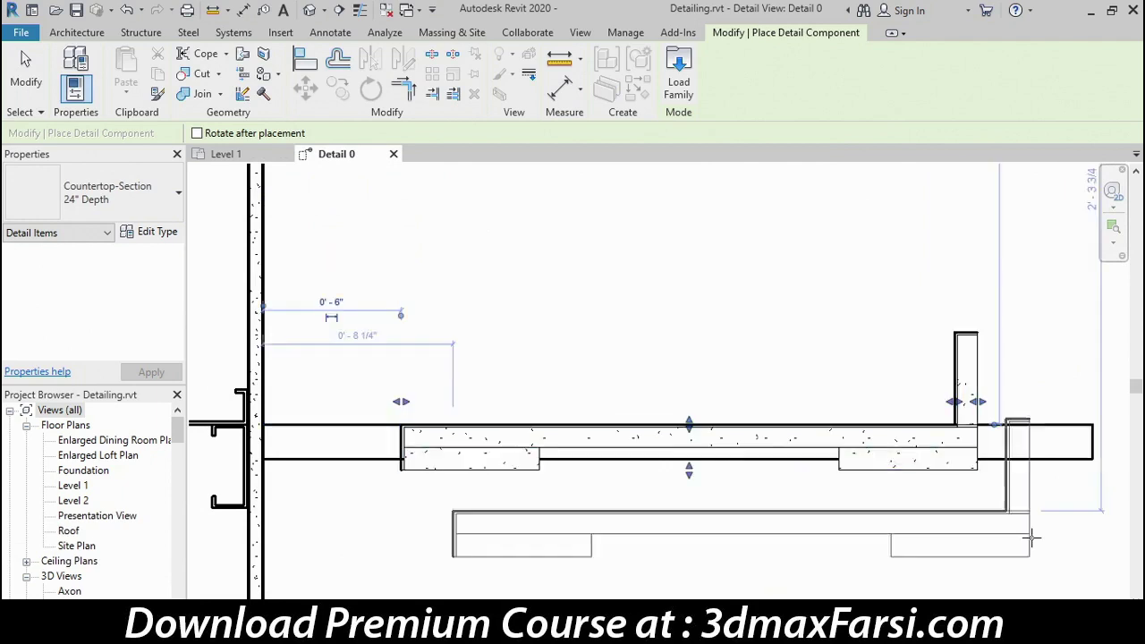
left_click(26, 70)
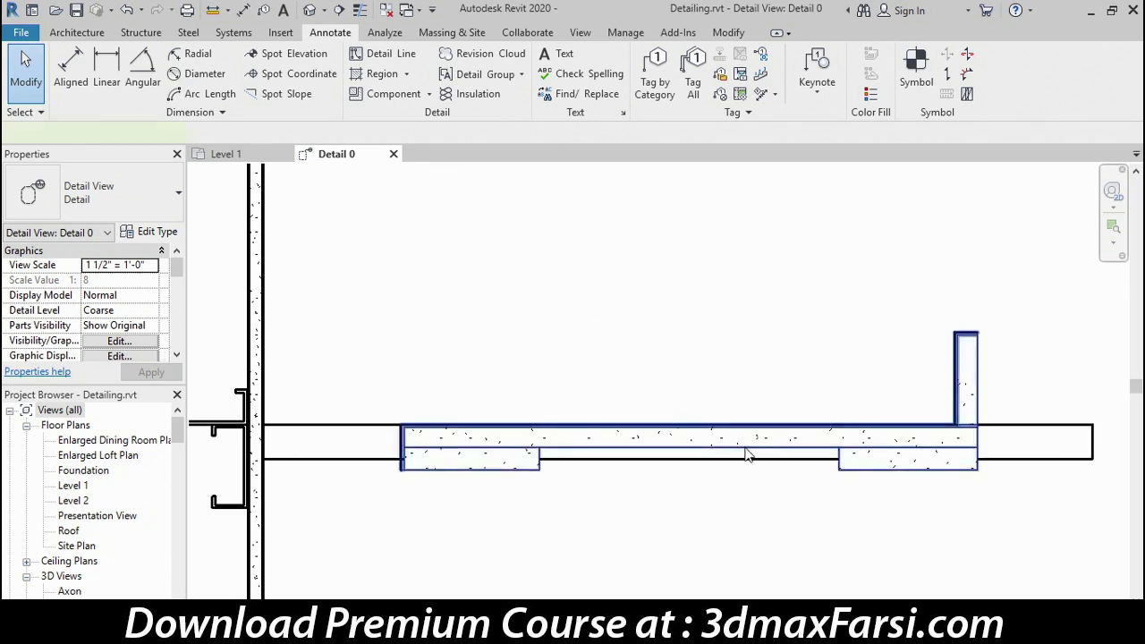
left_click(723, 512)
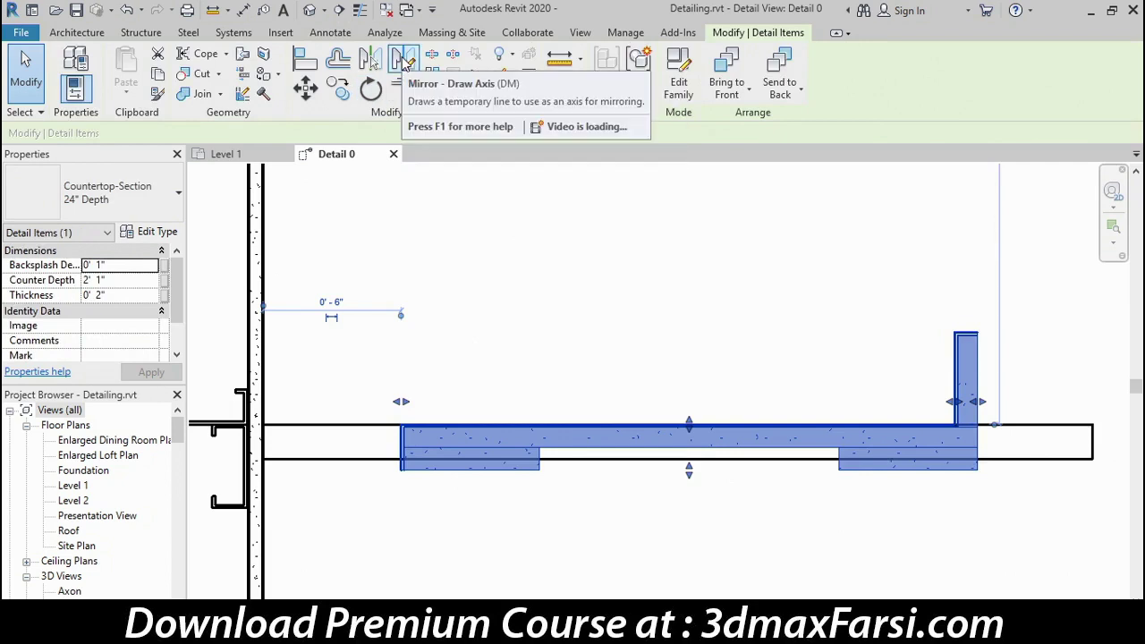
- Mirror the countertop about a drawn vertical axis without copying, turning the backsplash to the wall
left_click(405, 61)
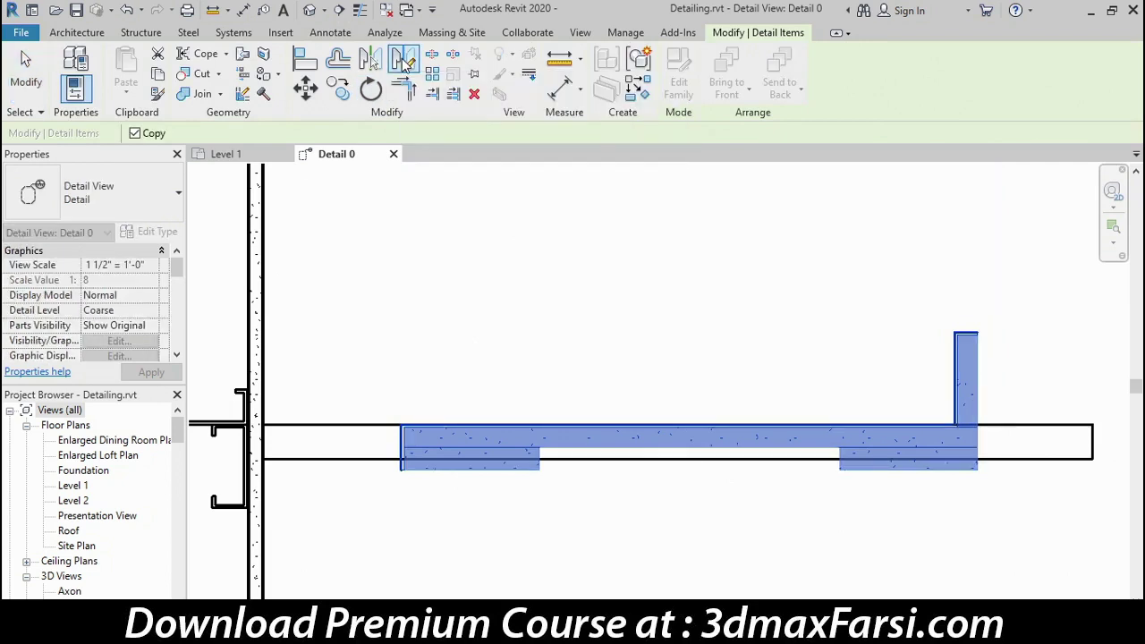
left_click(136, 134)
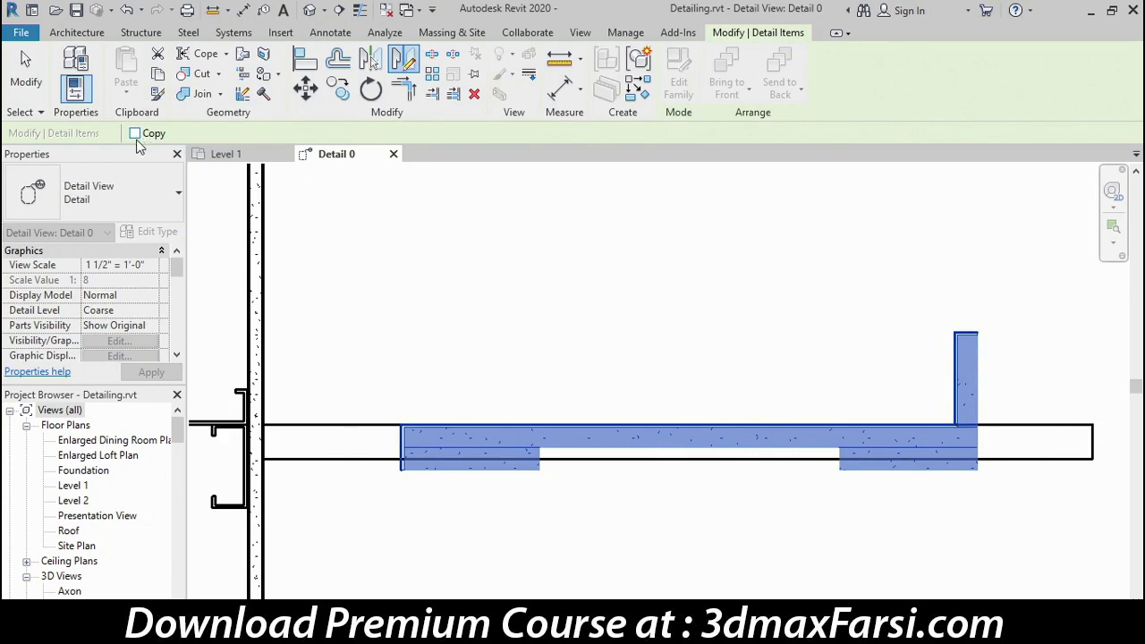
left_click(657, 284)
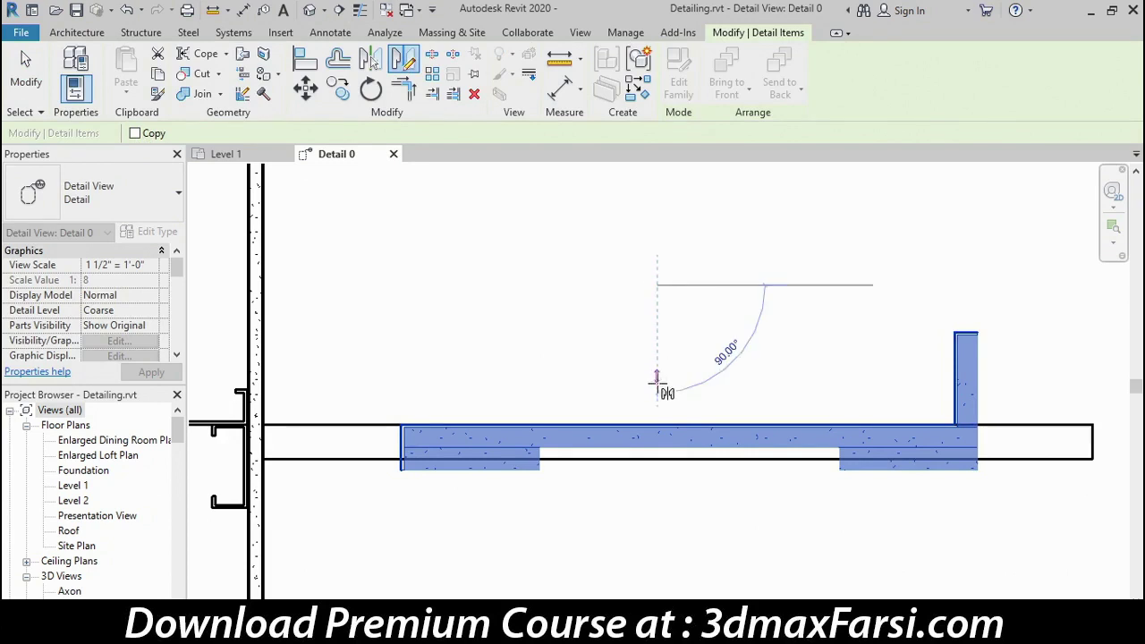
left_click(659, 555)
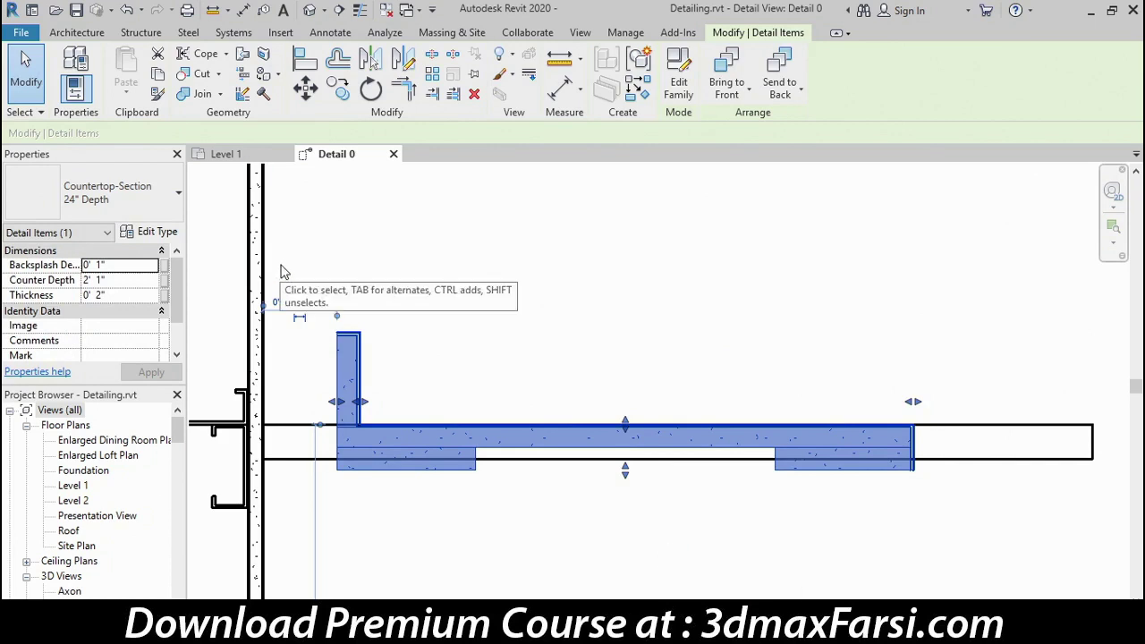
- Move the countertop by its corner so it sits flush against the wall face
left_click(305, 87)
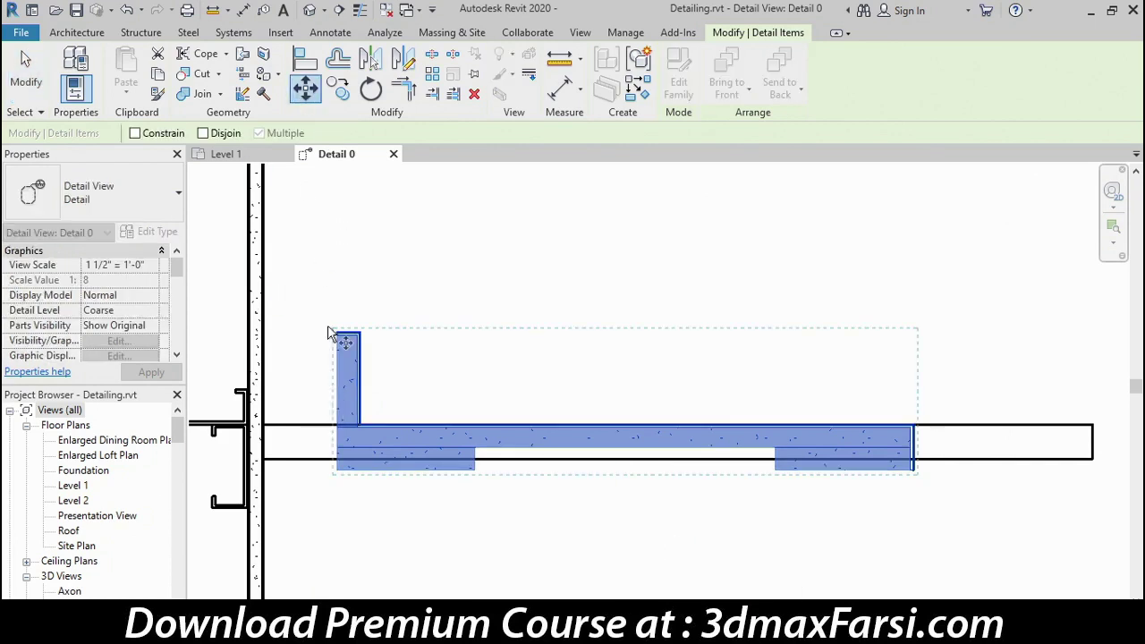
left_click(337, 428)
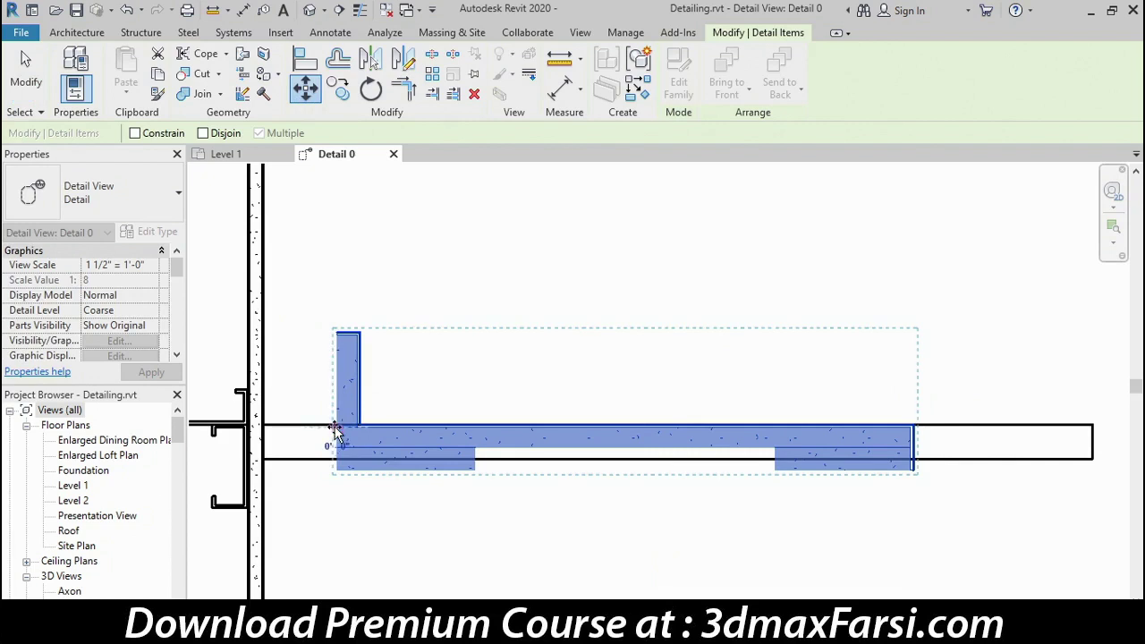
left_click(266, 429)
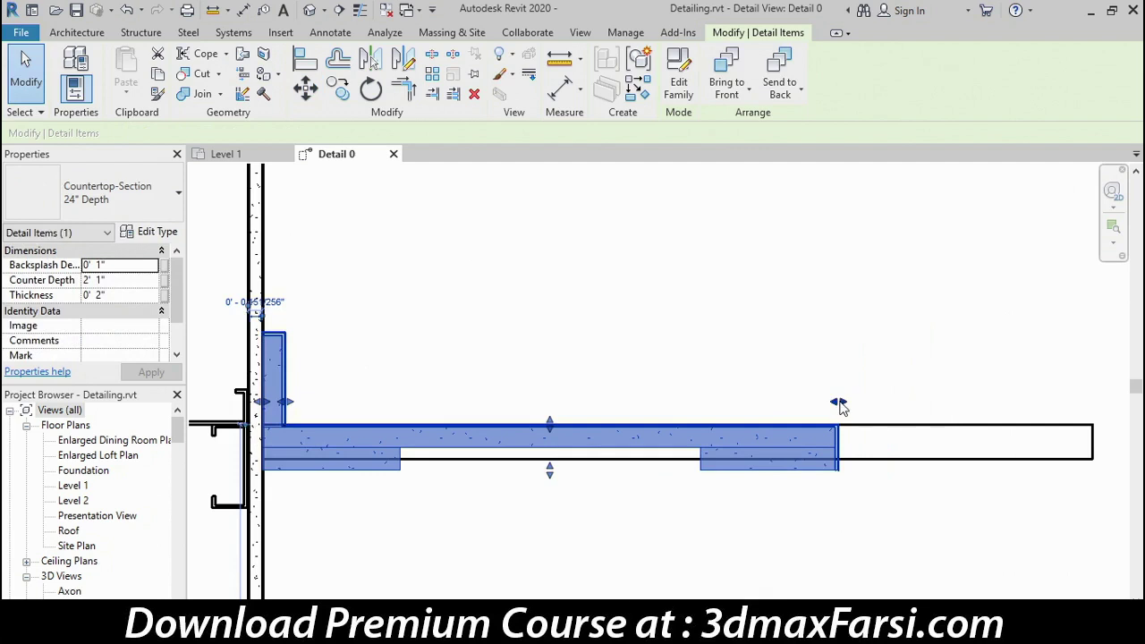
- Stretch the countertop right and align its end with the cabinet's right edge
left_click_drag(839, 403, 972, 402)
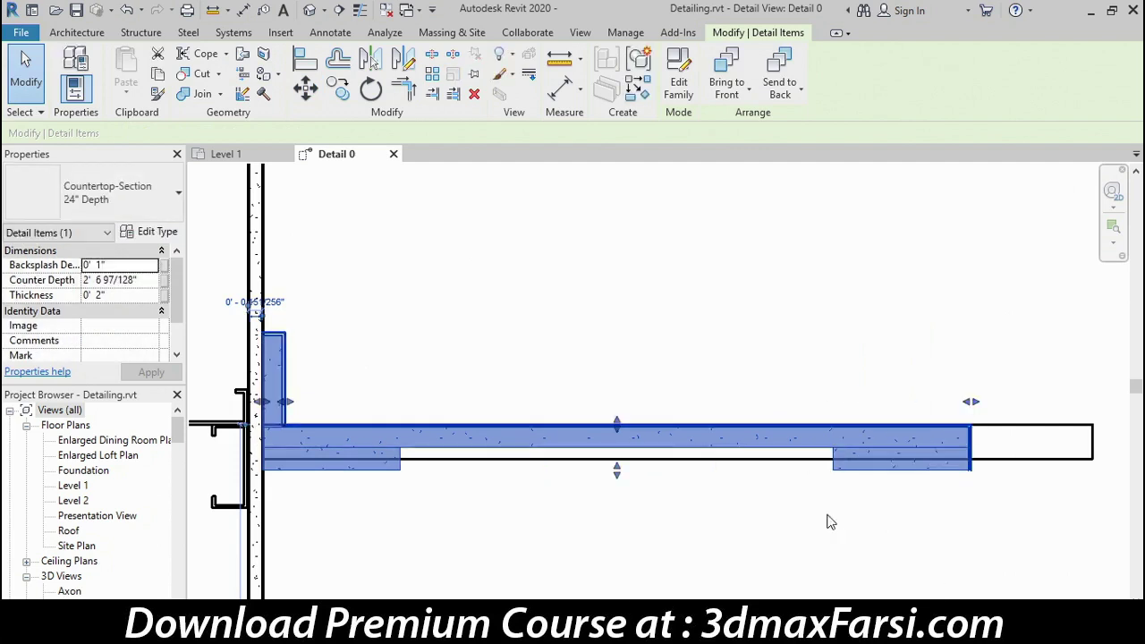
left_click(306, 59)
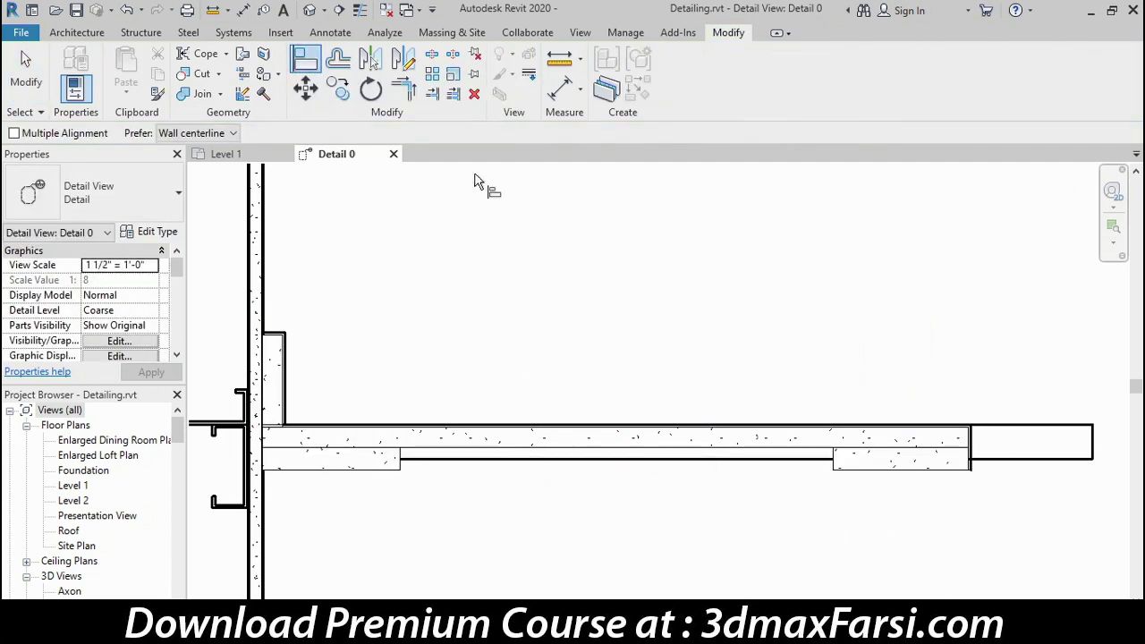
left_click(1095, 452)
left_click(974, 467)
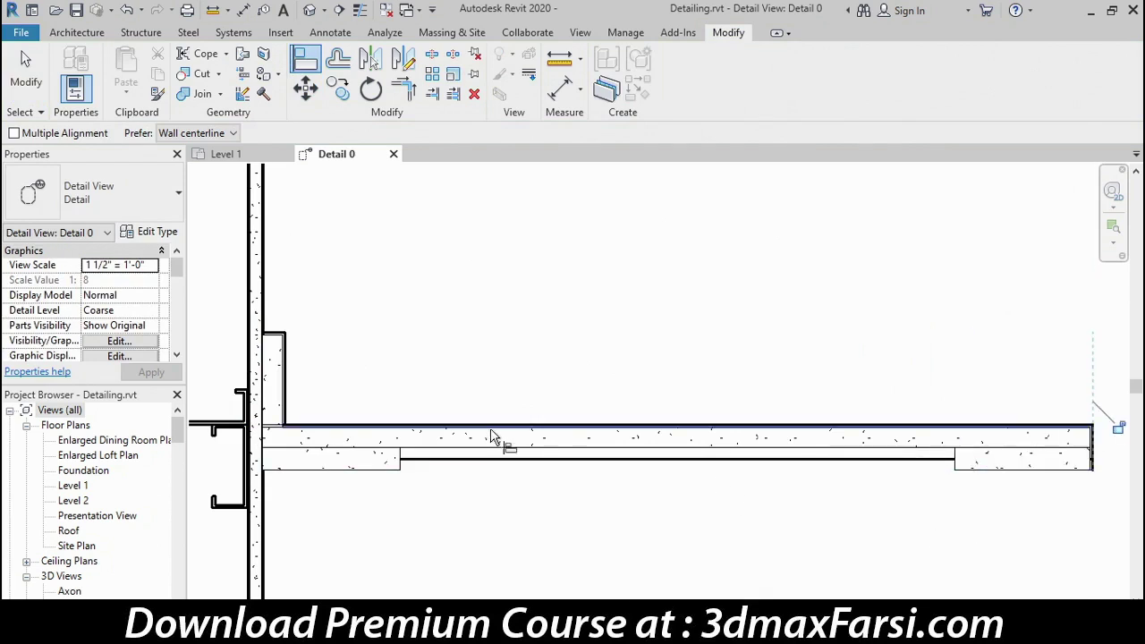
left_click(28, 97)
- Zoom out to show the full wall detail from floor level to the wood cap
scroll(532, 375, "down", 2)
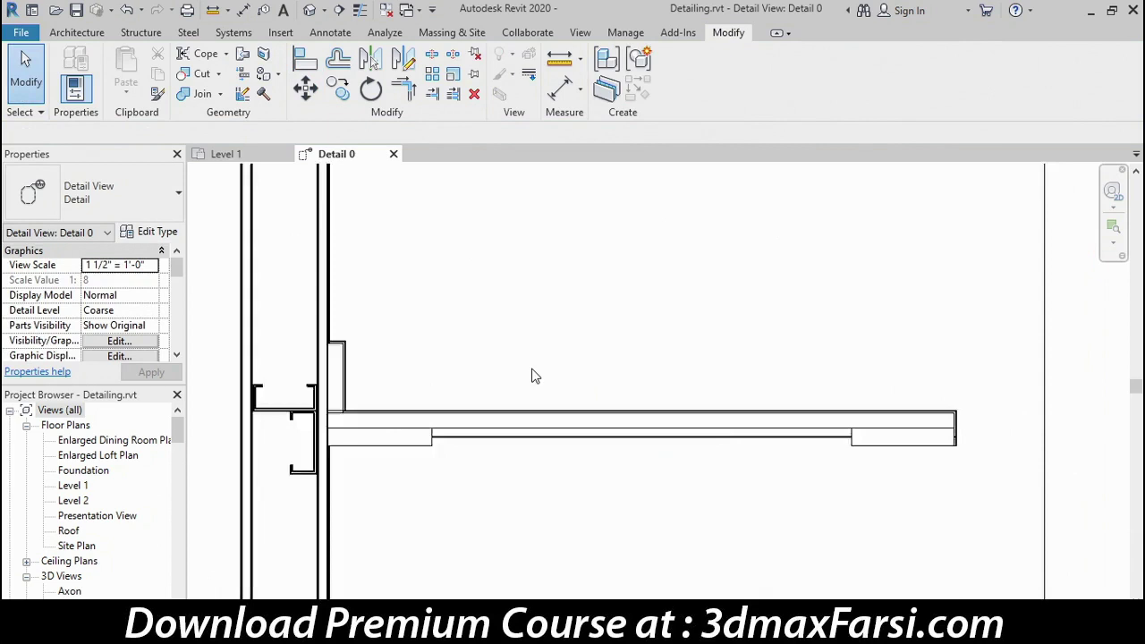
scroll(532, 375, "down", 3)
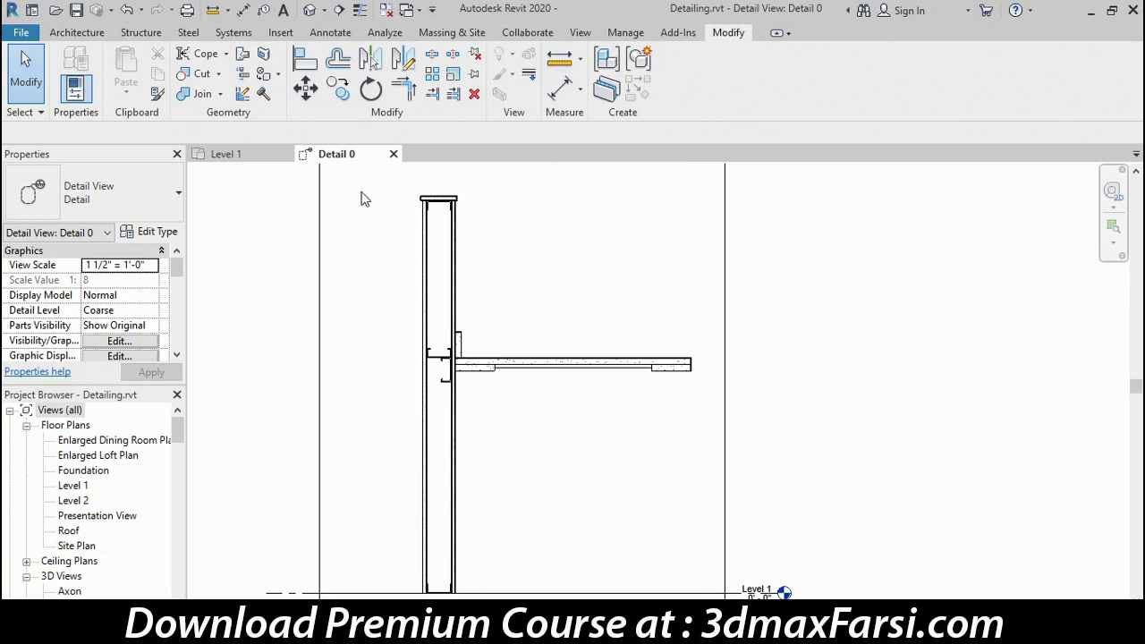
- Add a 'Metal Stud' text note with an elbowed leader from the stud at the countertop joint
left_click(321, 190)
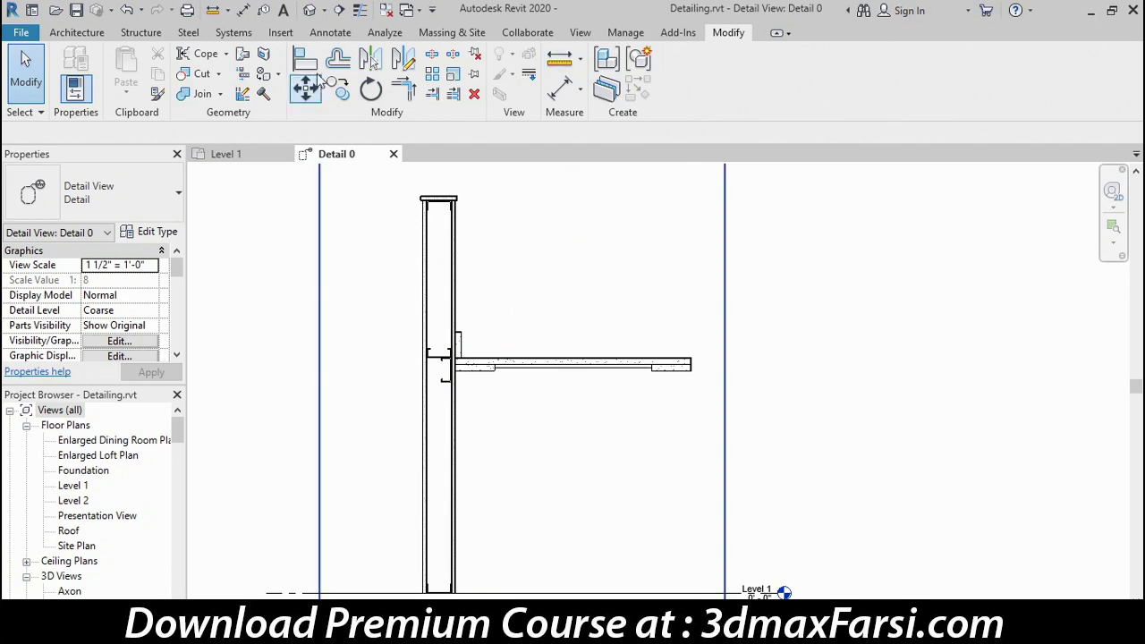
left_click(283, 11)
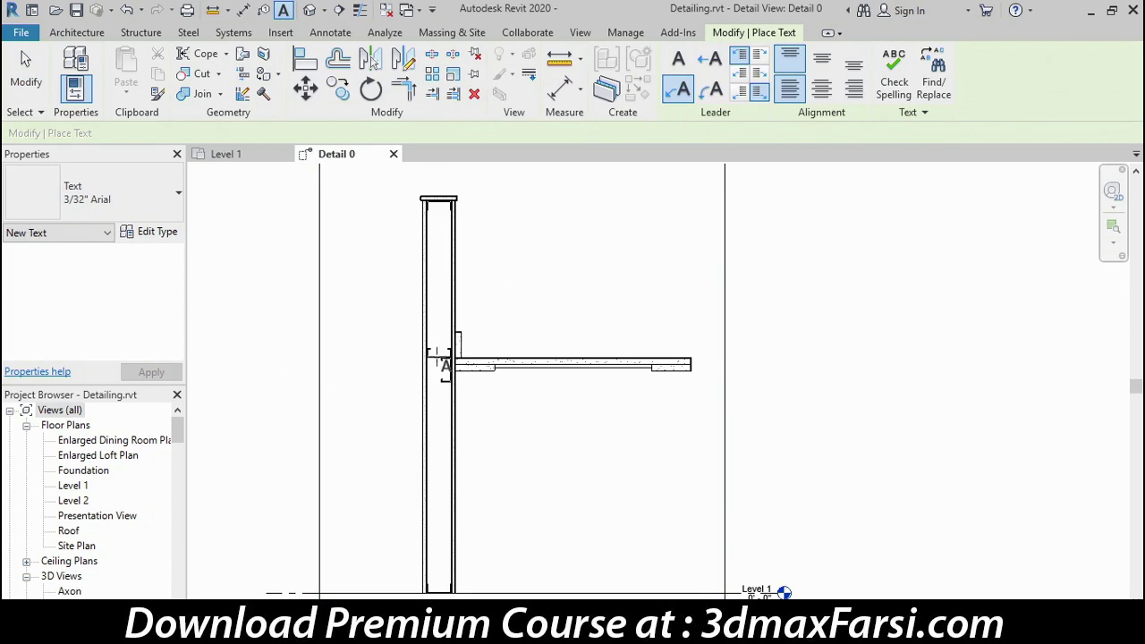
left_click(440, 357)
left_click(498, 258)
left_click(513, 260)
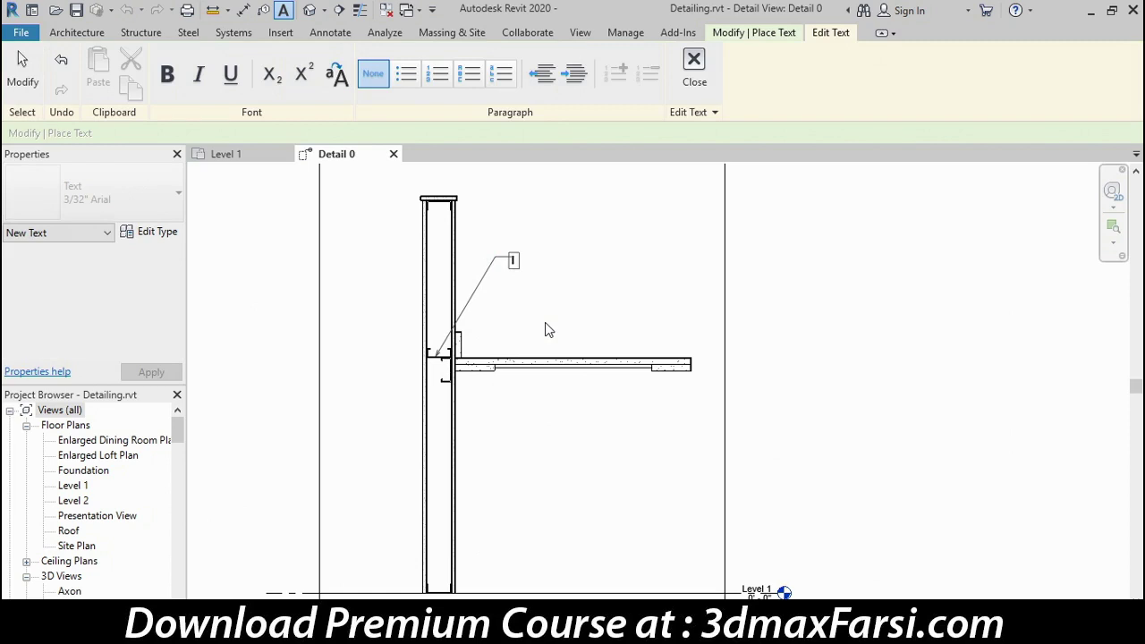
type("Metal Stud")
left_click(548, 300)
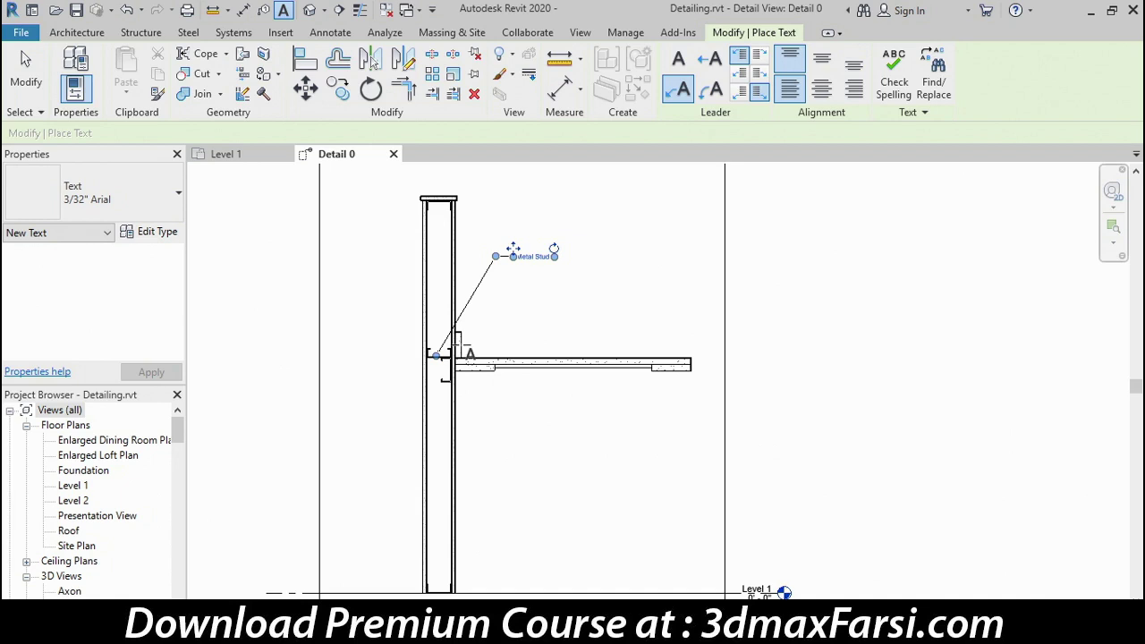
- Deselect the Metal Stud note and begin the next leader note from the countertop joint
key("Escape")
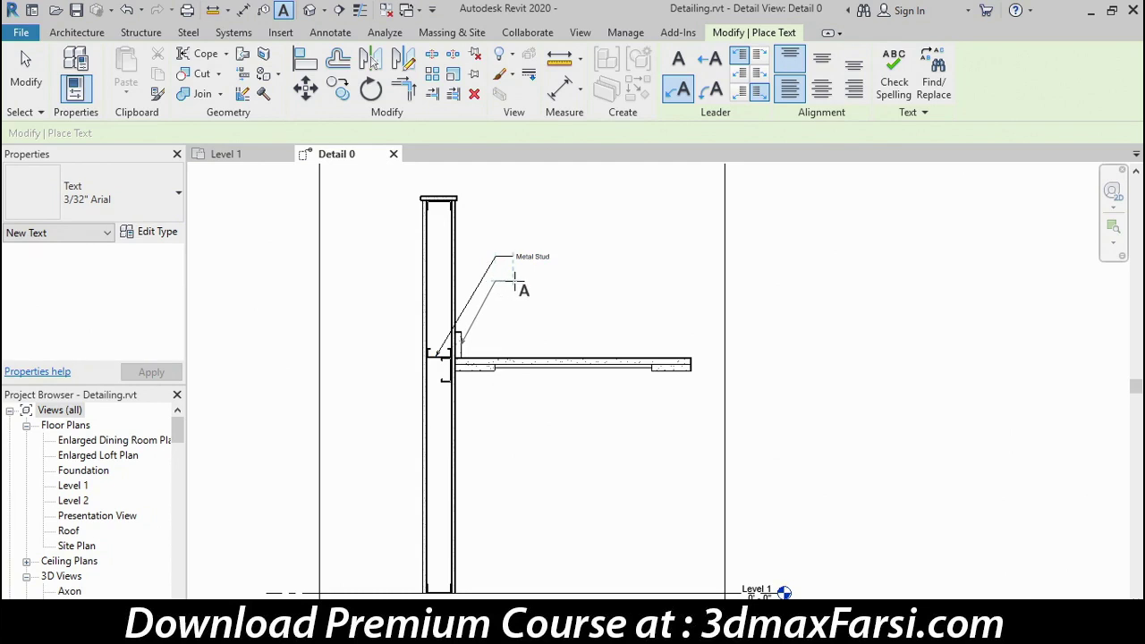
left_click(514, 281)
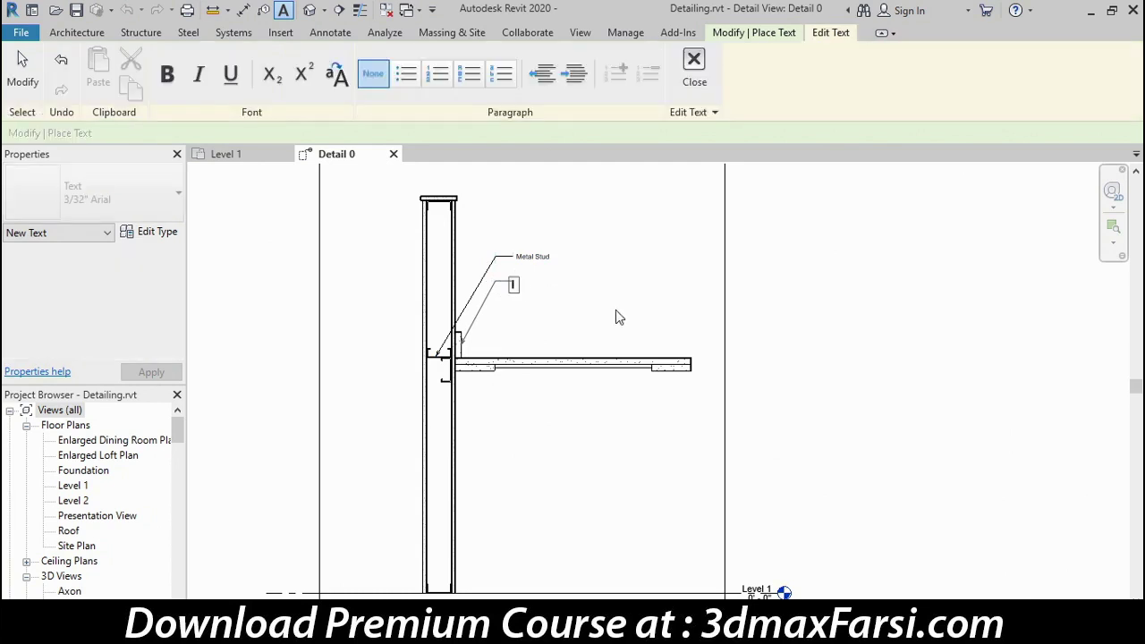